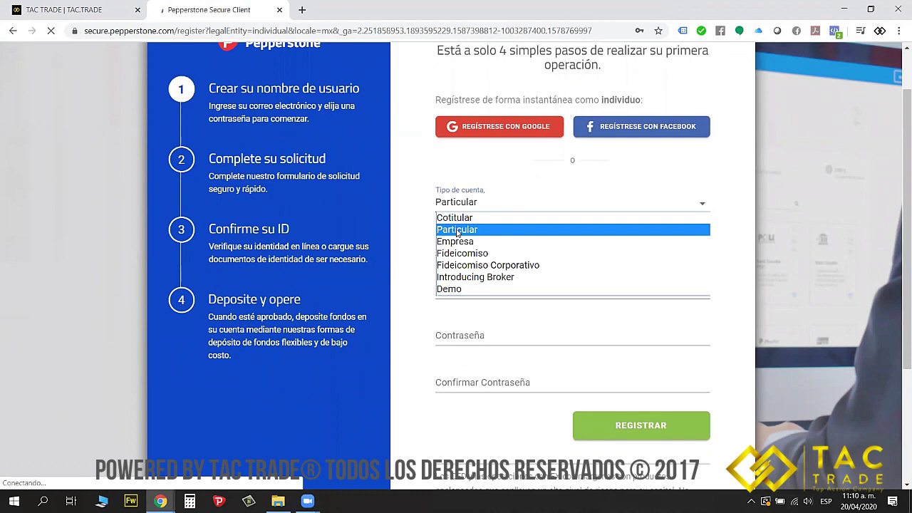
Open the Tipo de cuenta list on the registration form, leaving Particular selected
{"action": "left_click", "coordinate": [457, 231]}
Keep Particular as the account type and set the country of residence to Colombia
{"action": "left_click", "coordinate": [461, 203]}
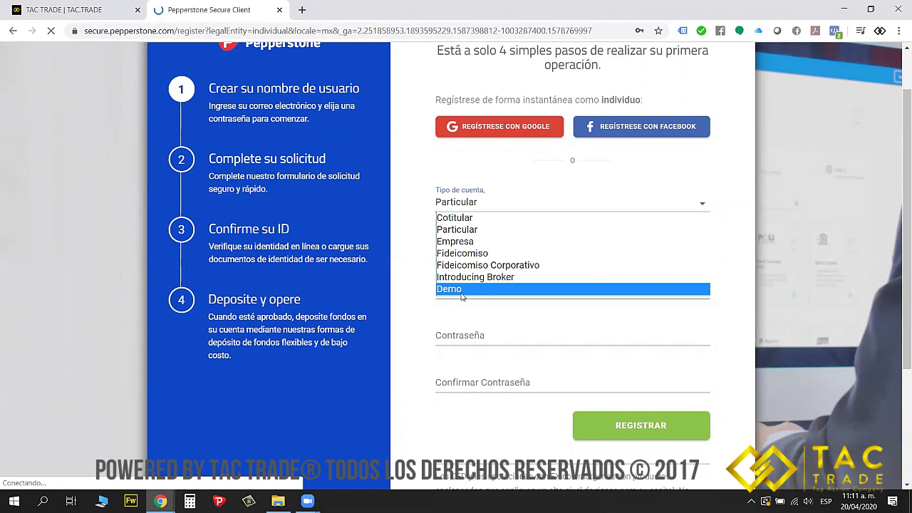
{"action": "left_click", "coordinate": [459, 229]}
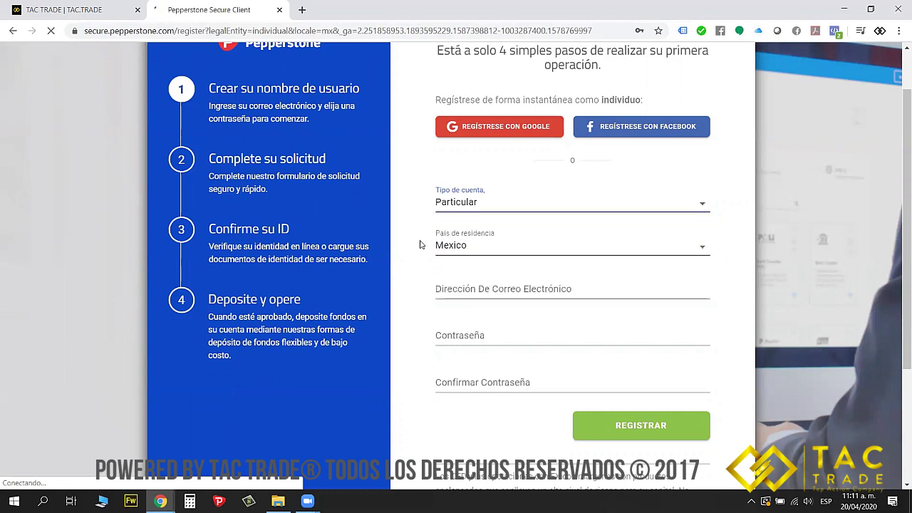
{"action": "left_click", "coordinate": [447, 249]}
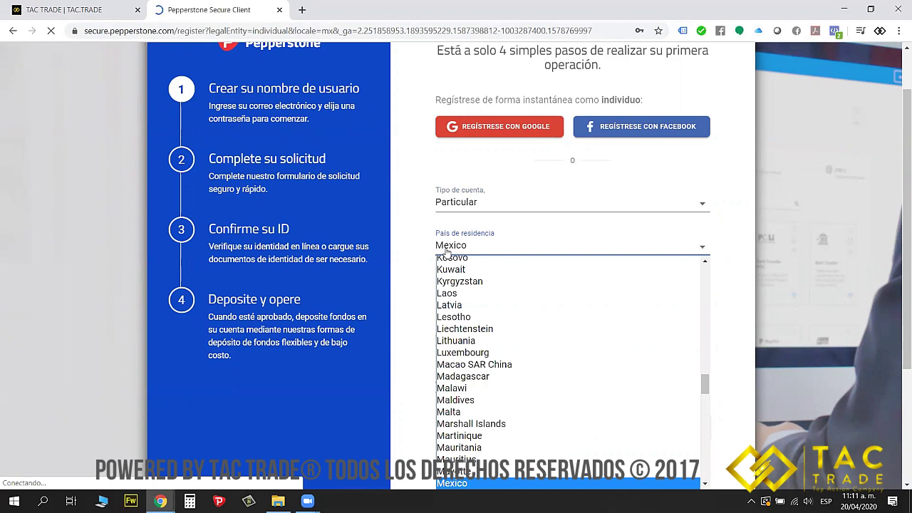
{"action": "type", "text": "col"}
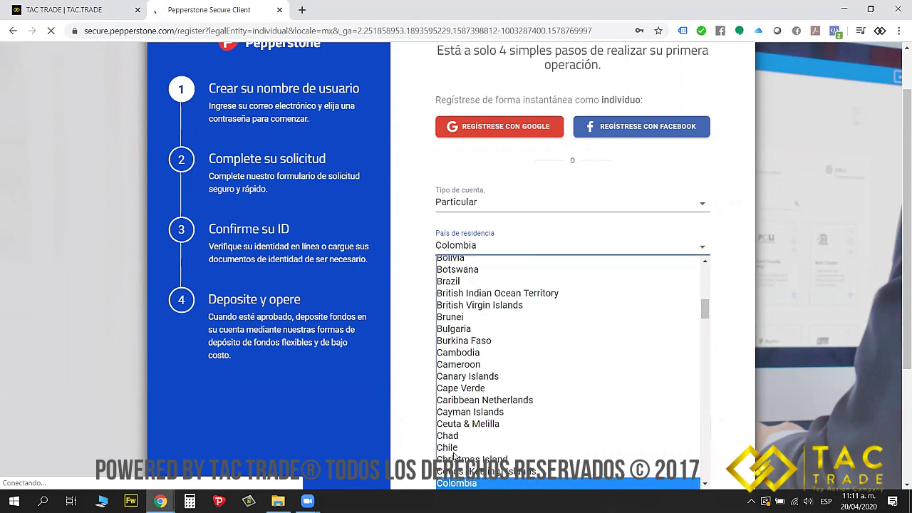
{"action": "left_click", "coordinate": [464, 485]}
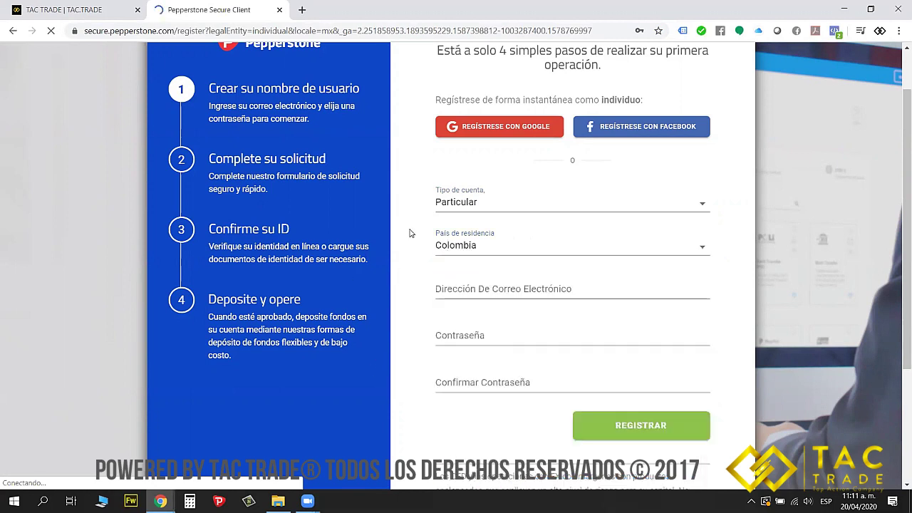
Enter the contact e-mail address in the Dirección de Correo field
{"action": "left_click", "coordinate": [471, 284]}
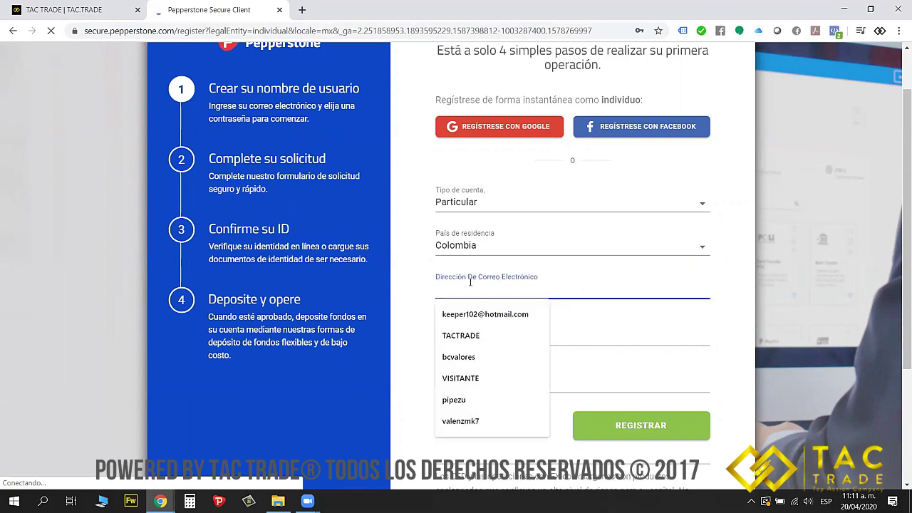
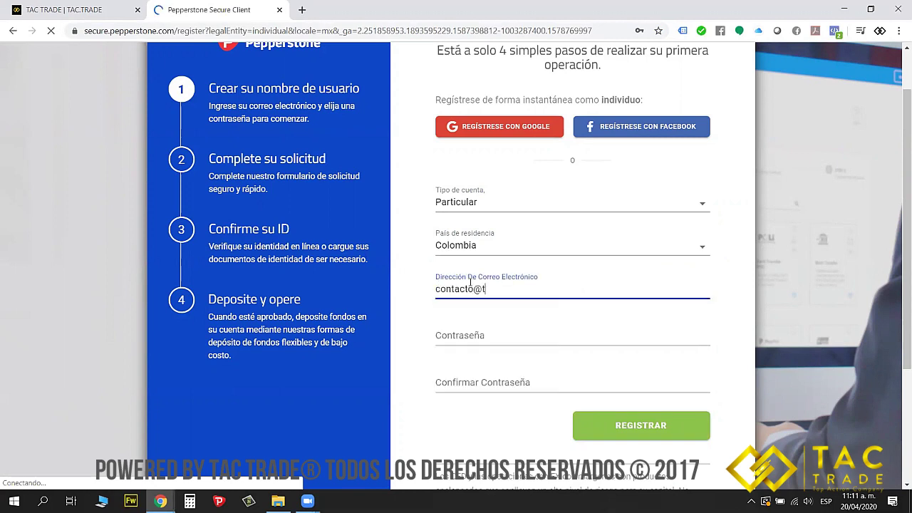
{"action": "left_click", "coordinate": [414, 276]}
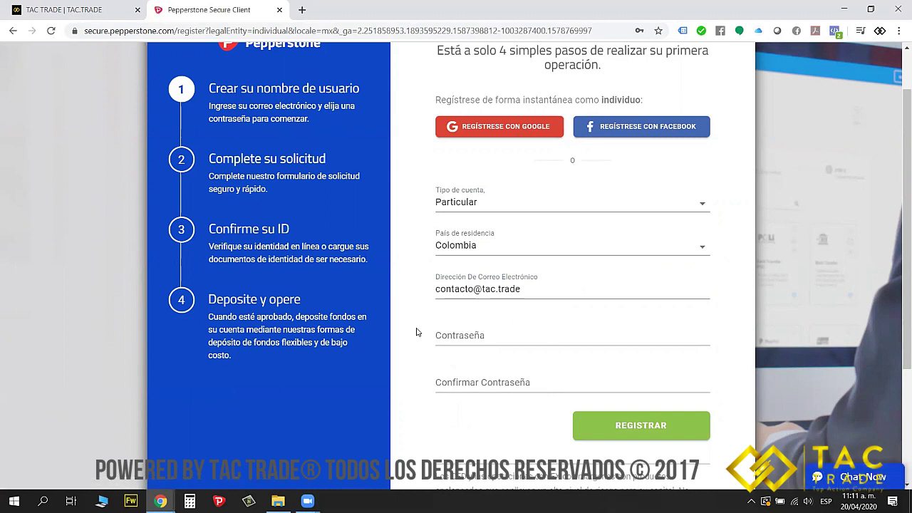
Enter the account password in Contraseña and again in Confirmar Contraseña
{"action": "left_click", "coordinate": [473, 335]}
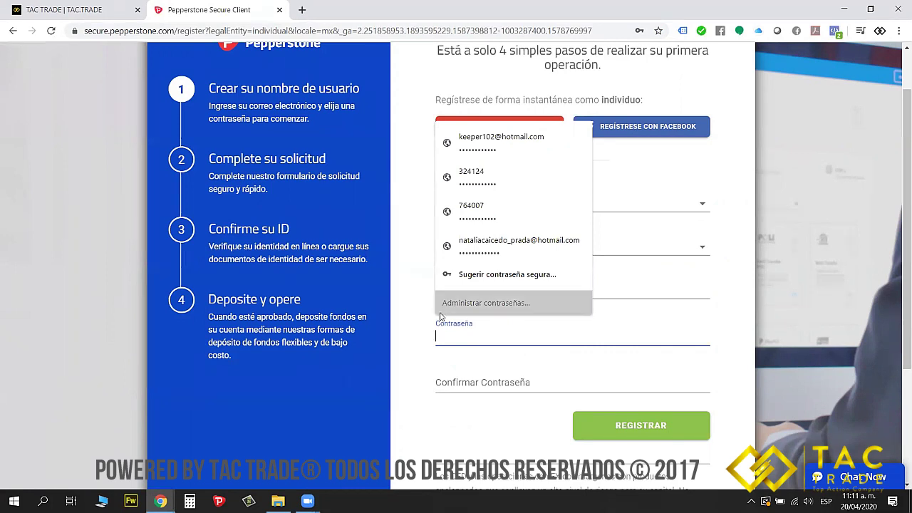
{"action": "left_click", "coordinate": [419, 342]}
{"action": "left_click", "coordinate": [455, 339]}
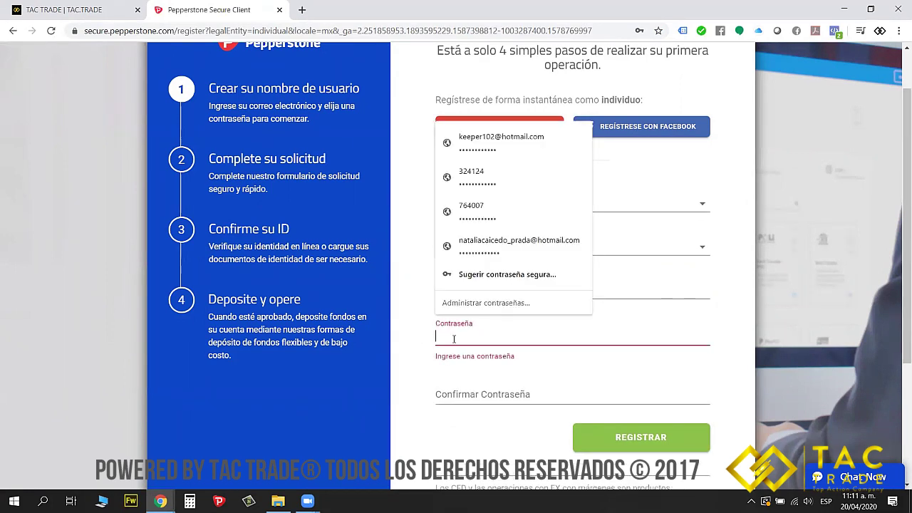
{"action": "type", "text": "123"}
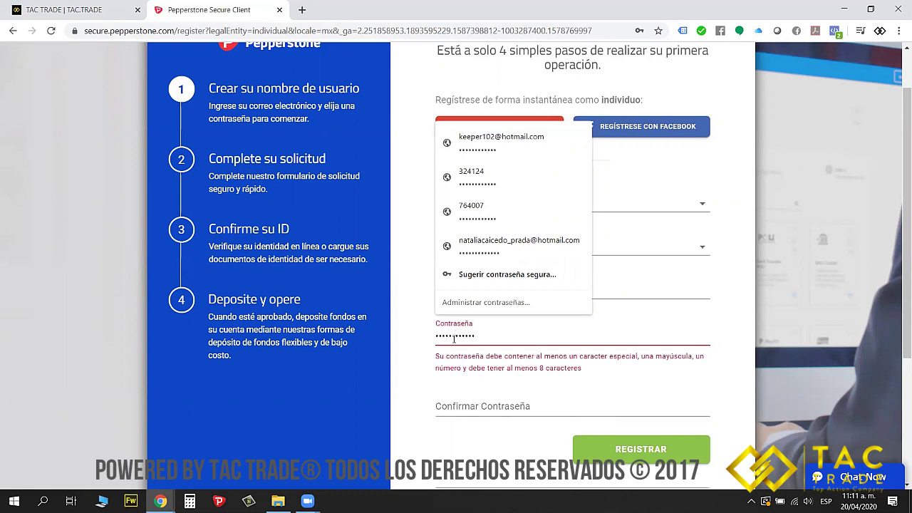
{"action": "type", "text": "!"}
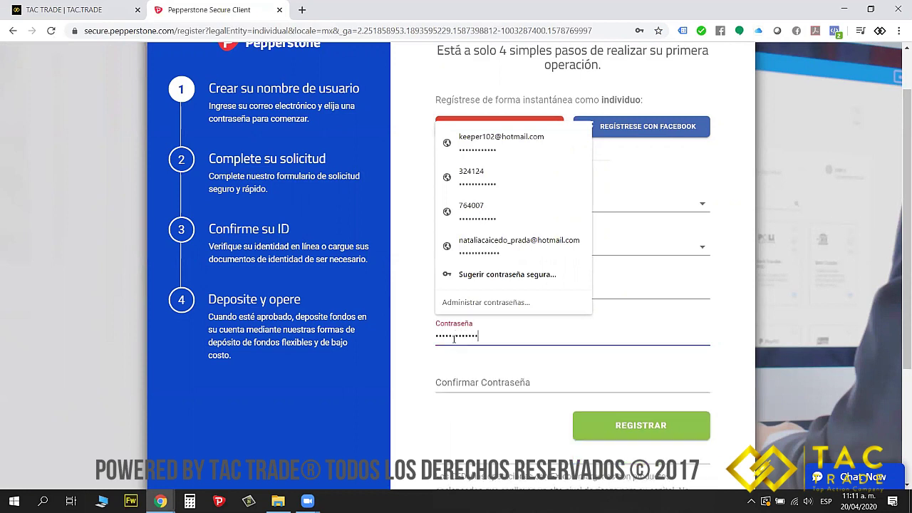
{"action": "left_click", "coordinate": [481, 367]}
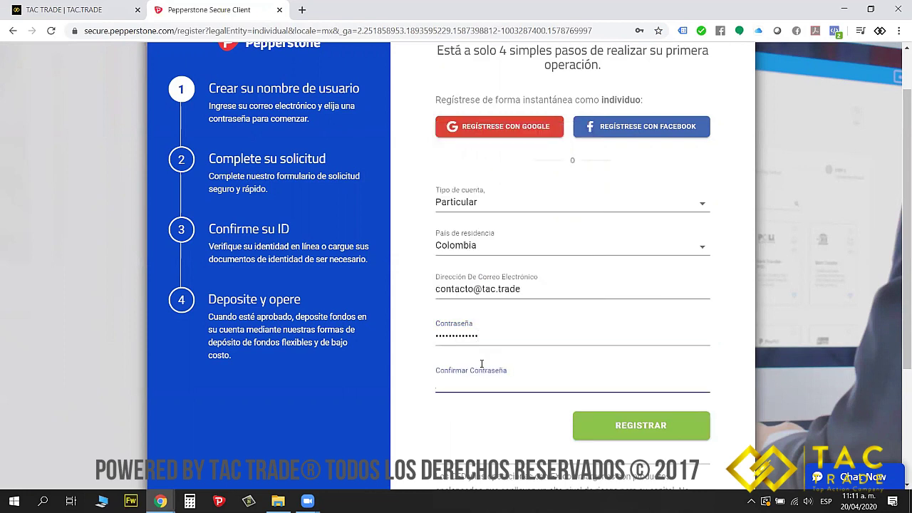
{"action": "type", "text": "••••••••••"}
Correct the mismatched confirmation password and submit the registration with REGISTRAR
{"action": "left_click", "coordinate": [648, 429]}
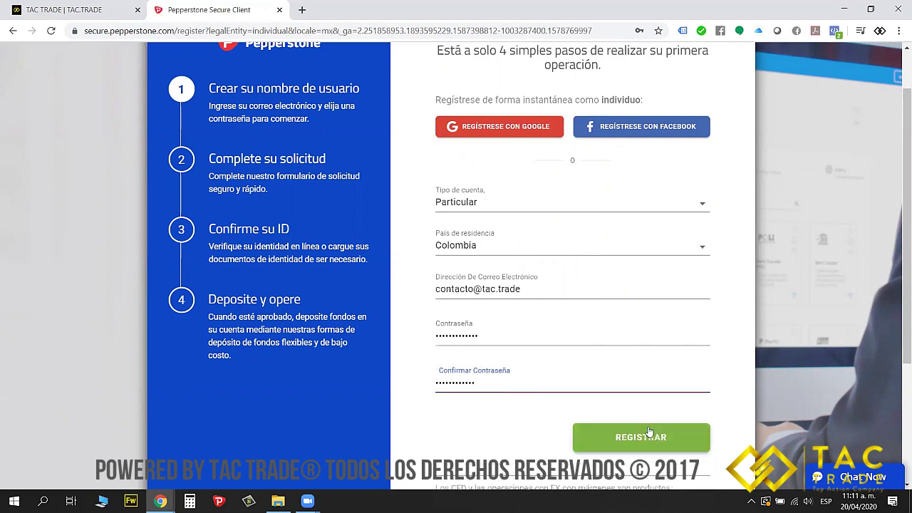
{"action": "double_click", "coordinate": [499, 384]}
{"action": "type", "text": "T"}
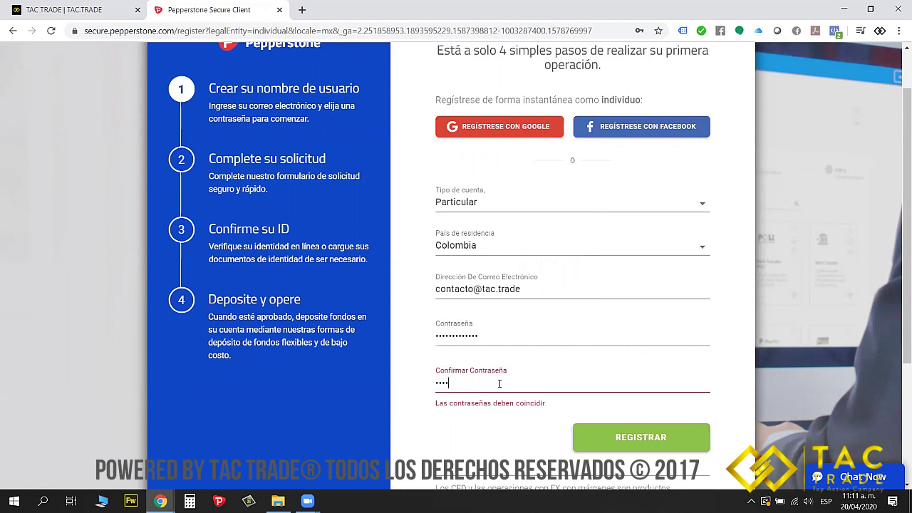
{"action": "type", "text": "••"}
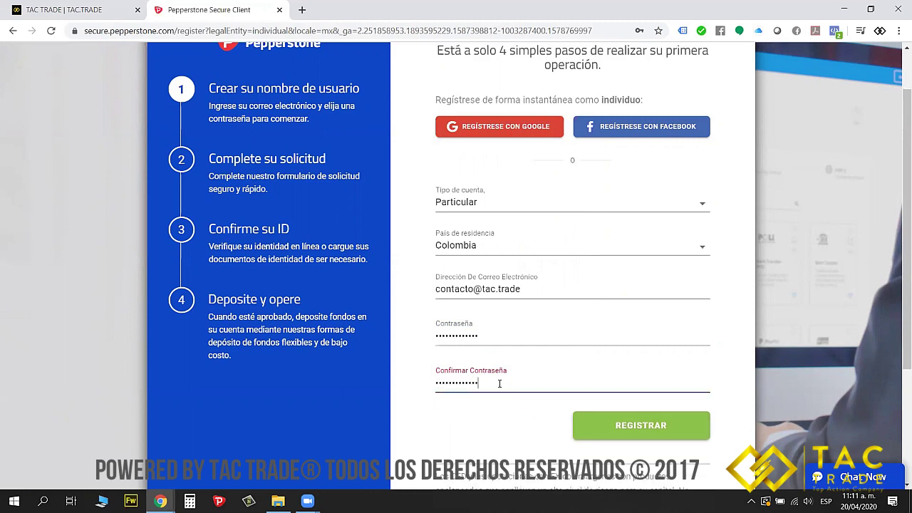
{"action": "left_click", "coordinate": [602, 420]}
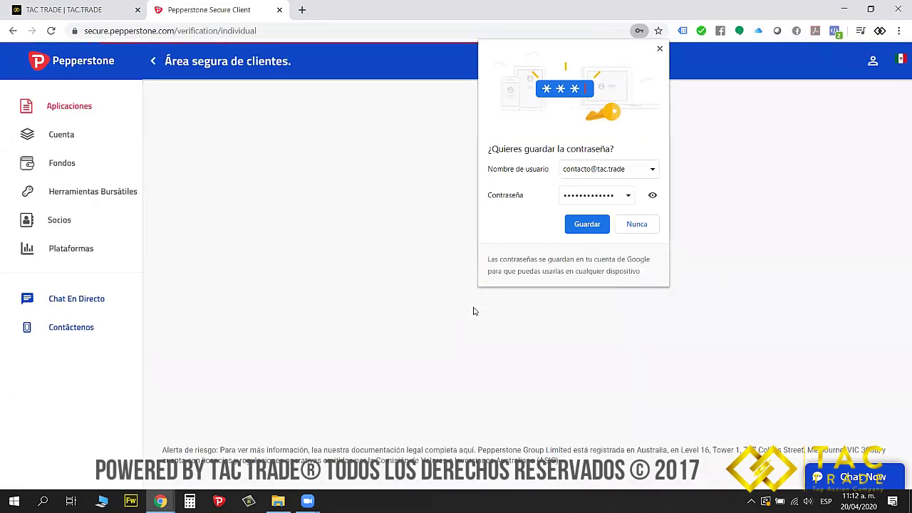
Decline saving the password, look over the Aplicaciones form, then go to the Cuenta overview
{"action": "left_click", "coordinate": [659, 48]}
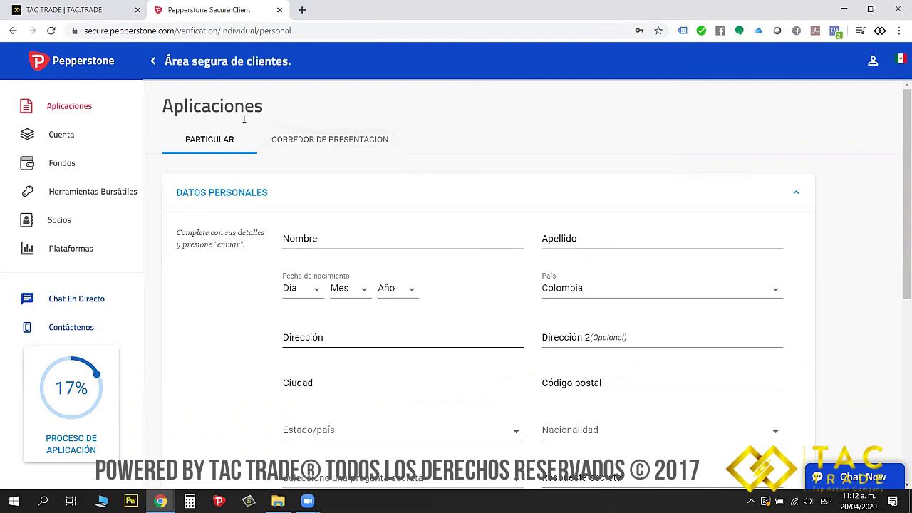
{"action": "scroll", "coordinate": [356, 265], "scroll_direction": "down", "scroll_amount": 5}
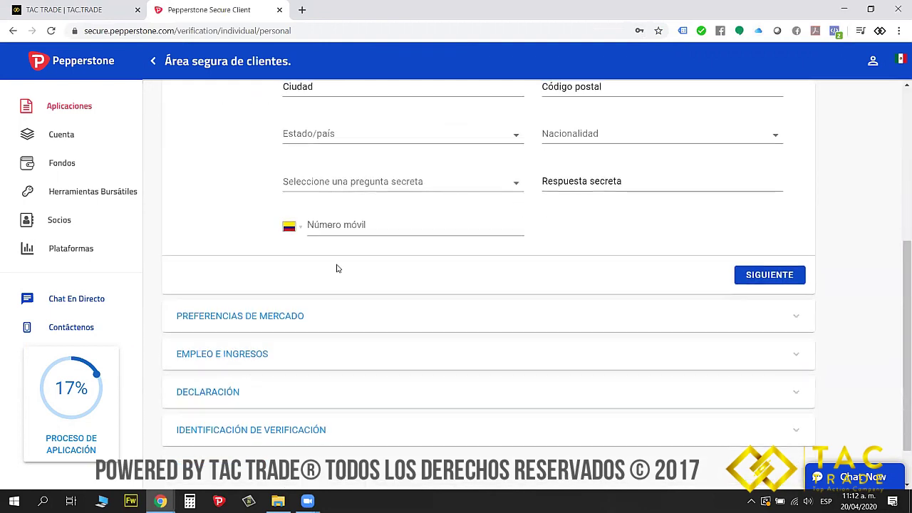
{"action": "scroll", "coordinate": [381, 263], "scroll_direction": "up", "scroll_amount": 5}
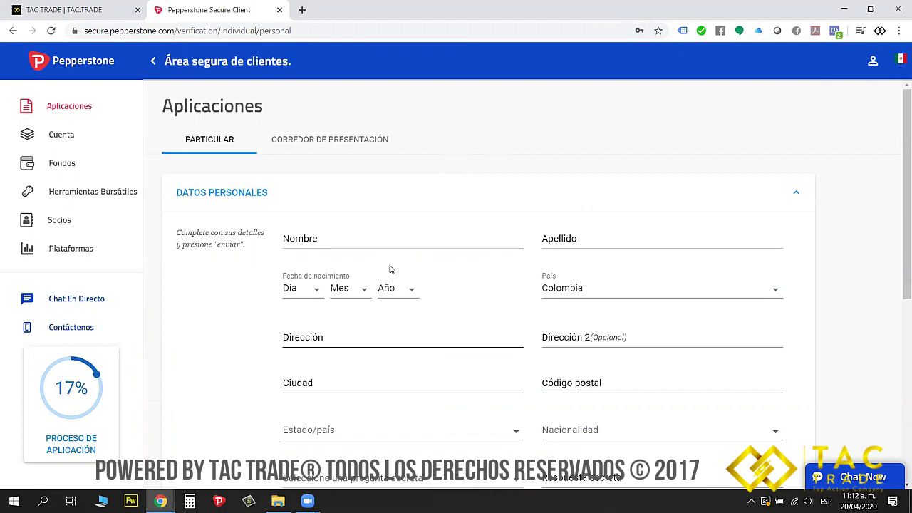
{"action": "scroll", "coordinate": [389, 261], "scroll_direction": "down", "scroll_amount": 5}
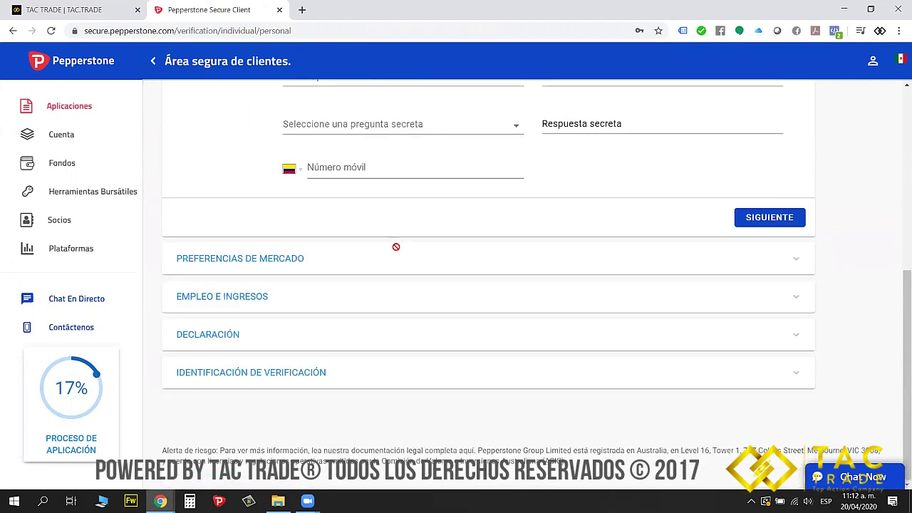
{"action": "scroll", "coordinate": [340, 268], "scroll_direction": "up", "scroll_amount": 5}
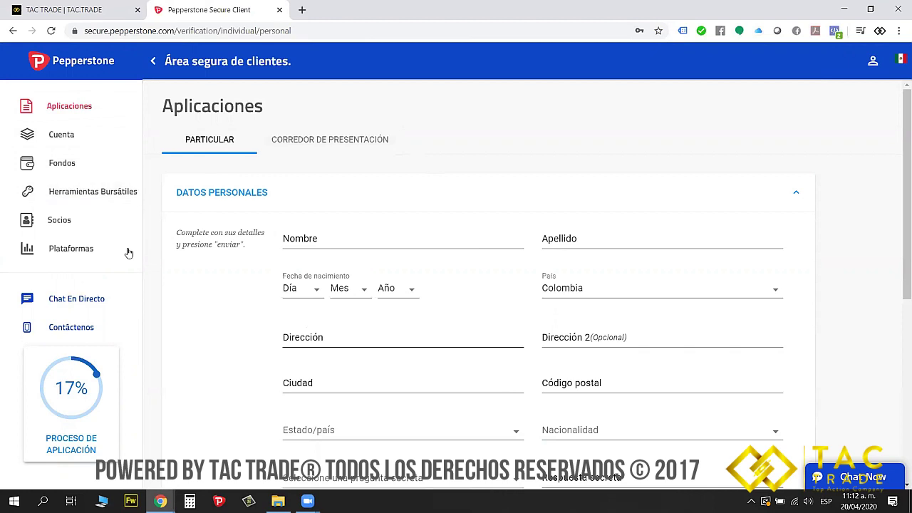
{"action": "left_click", "coordinate": [61, 135]}
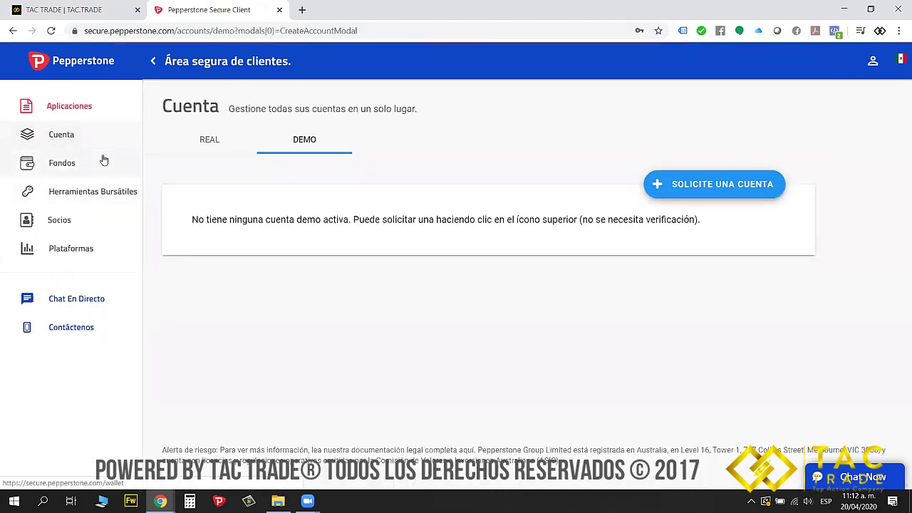
On the Demo tab, request a Standard demo account with 1:500 leverage and a 1000 balance
{"action": "left_click", "coordinate": [305, 147]}
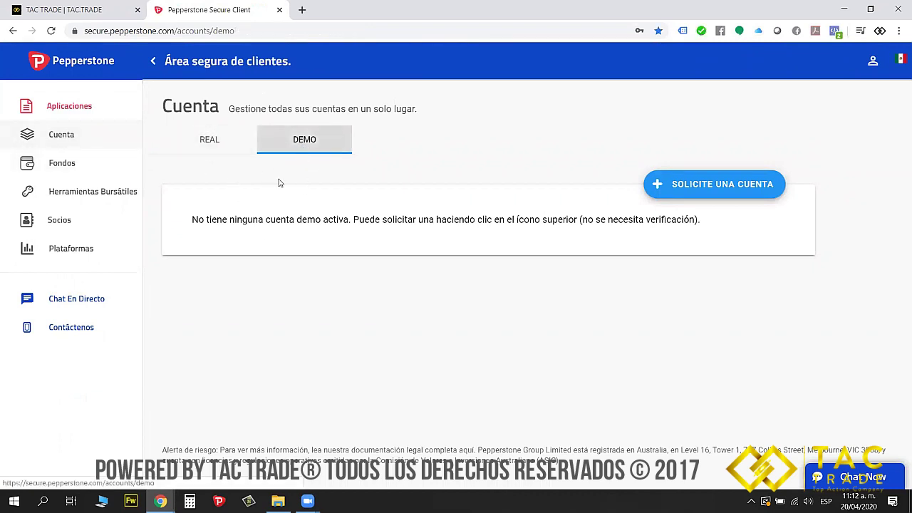
{"action": "left_click", "coordinate": [729, 188]}
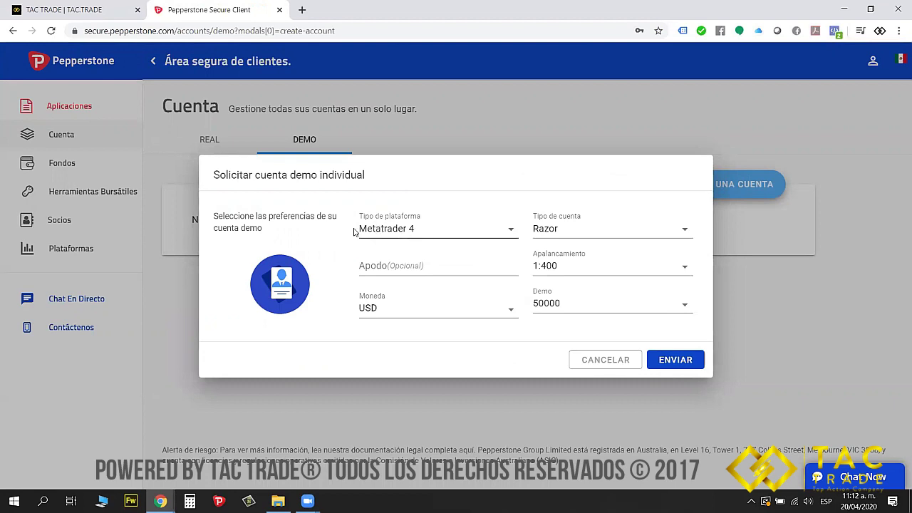
{"action": "left_click", "coordinate": [566, 240]}
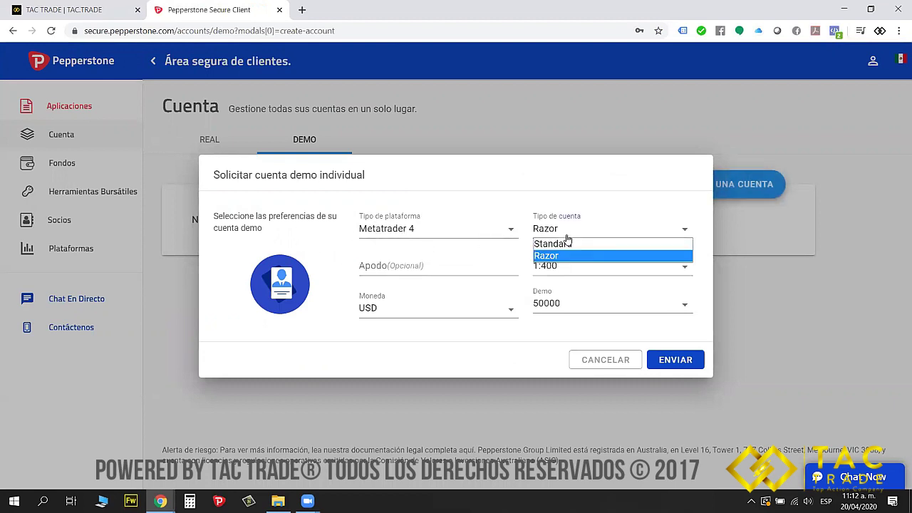
{"action": "left_click", "coordinate": [563, 246]}
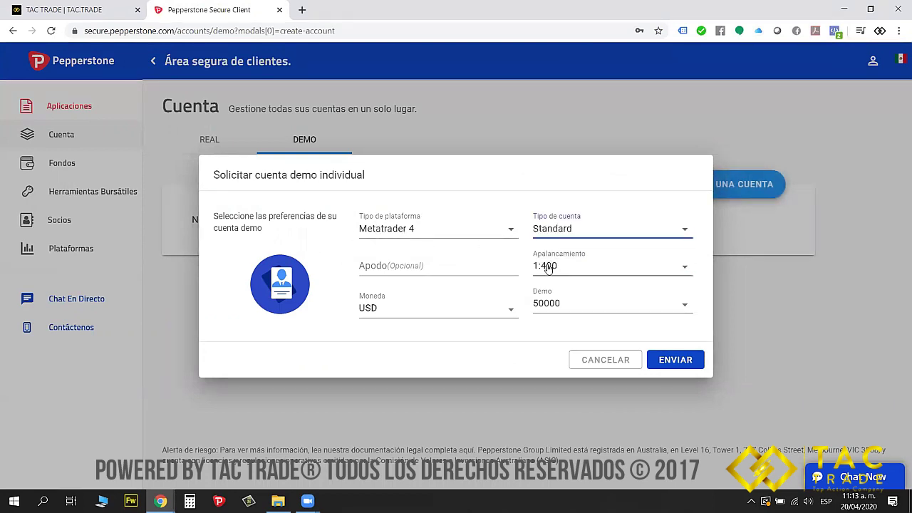
{"action": "left_click", "coordinate": [548, 265]}
{"action": "left_click", "coordinate": [553, 365]}
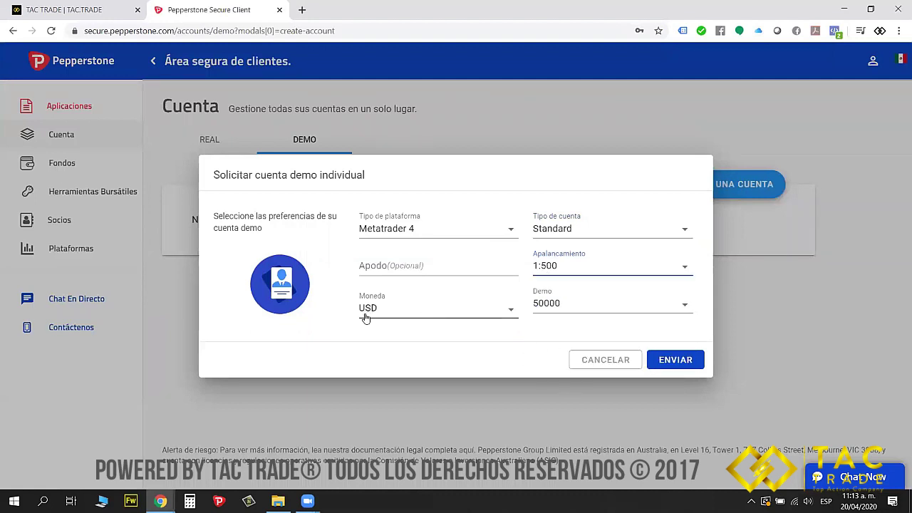
{"action": "left_click", "coordinate": [558, 305]}
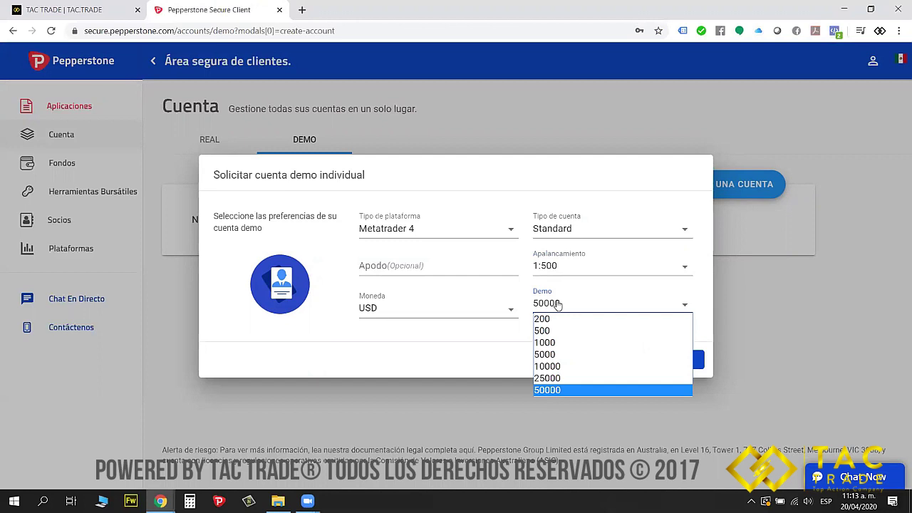
{"action": "left_click", "coordinate": [550, 343]}
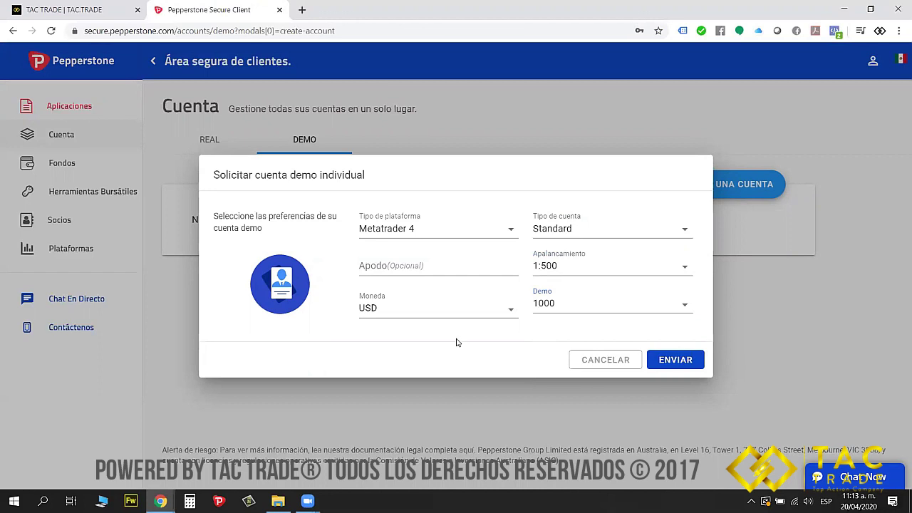
{"action": "left_click", "coordinate": [678, 361]}
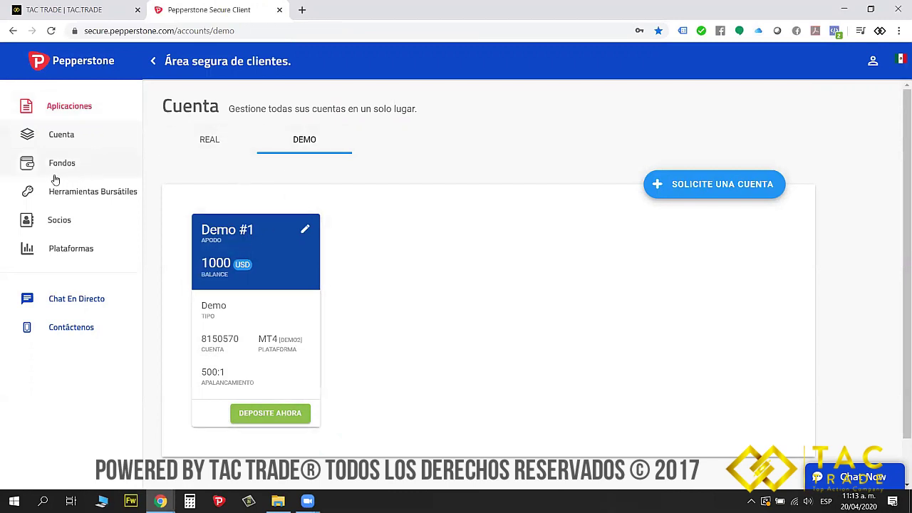
Open a new browser tab beside the Pepperstone Demo #1 account page
{"action": "left_click", "coordinate": [302, 10]}
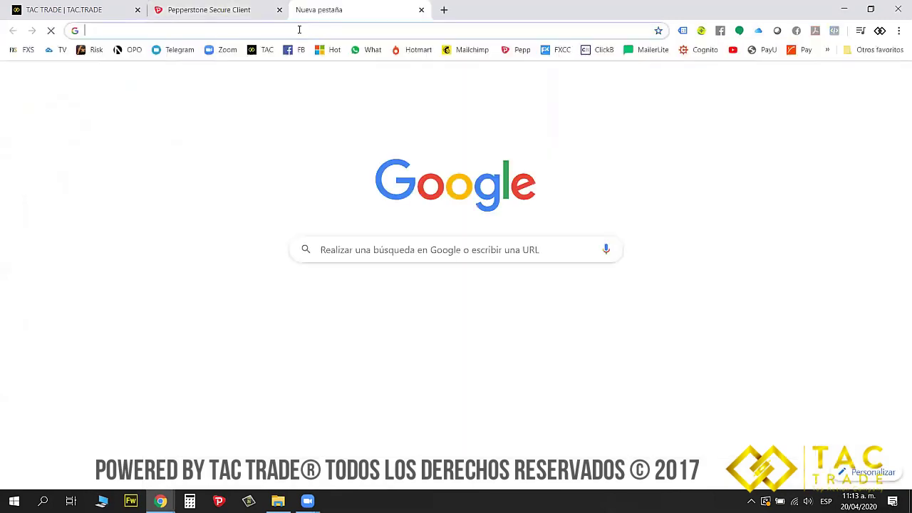
In Gmail, open Pepperstone's 'Please confirm your email address' message and follow 'Confirm my email'
{"action": "left_click", "coordinate": [799, 86]}
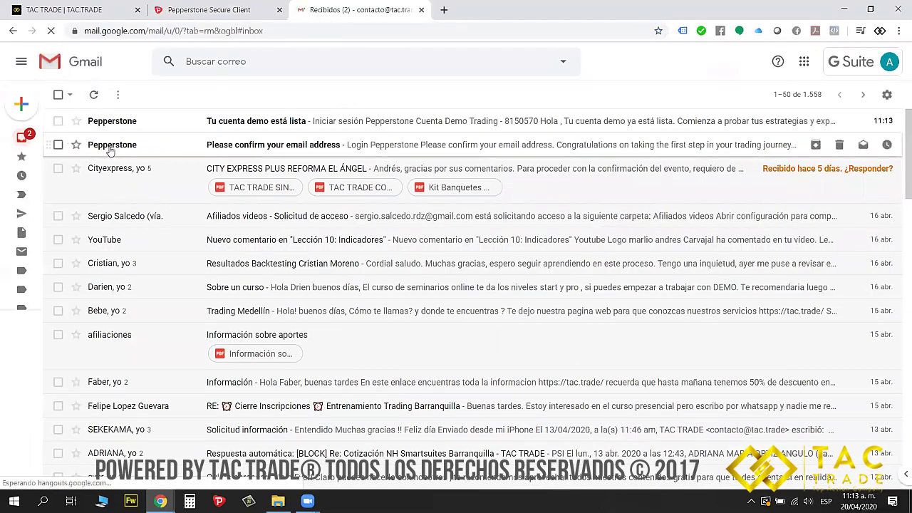
{"action": "left_click", "coordinate": [109, 146]}
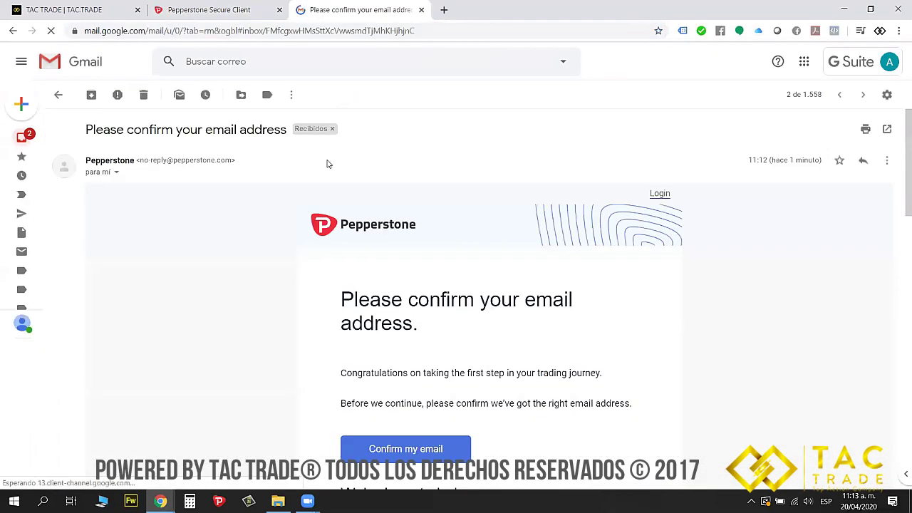
{"action": "scroll", "coordinate": [465, 310], "scroll_direction": "down", "scroll_amount": 3}
{"action": "left_click", "coordinate": [403, 335]}
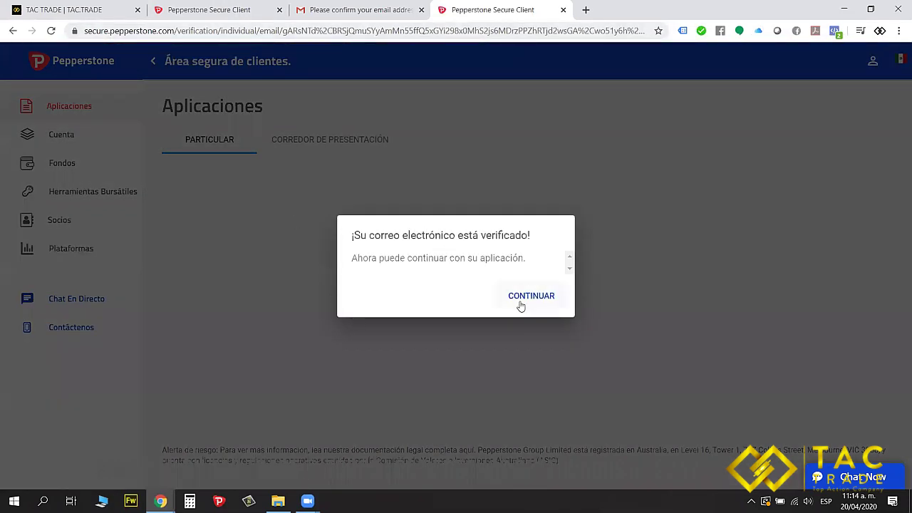
Acknowledge the email-verified notice with CONTINUAR and close the verification tab
{"action": "left_click", "coordinate": [521, 305]}
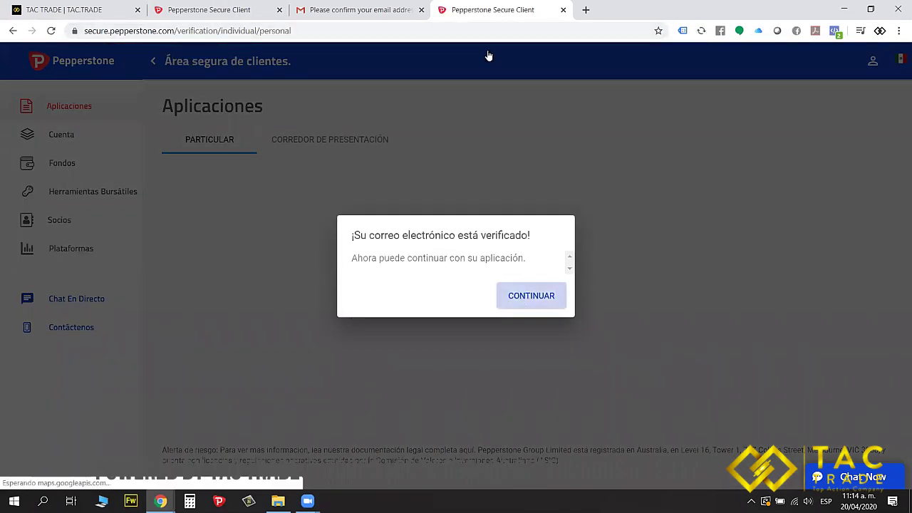
{"action": "key", "text": "ctrl+w"}
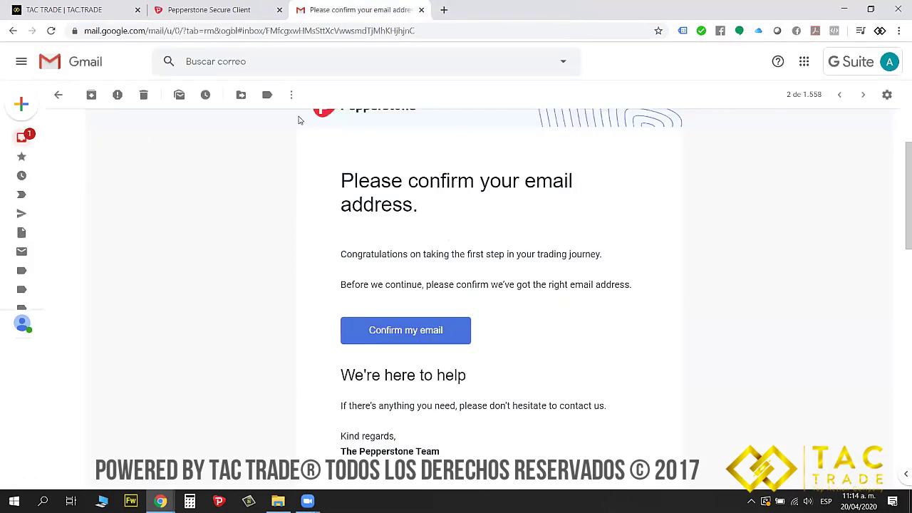
Open the 'Tu cuenta demo está lista' email and select the demo account number and password
{"action": "scroll", "coordinate": [114, 180], "scroll_direction": "up", "scroll_amount": 2}
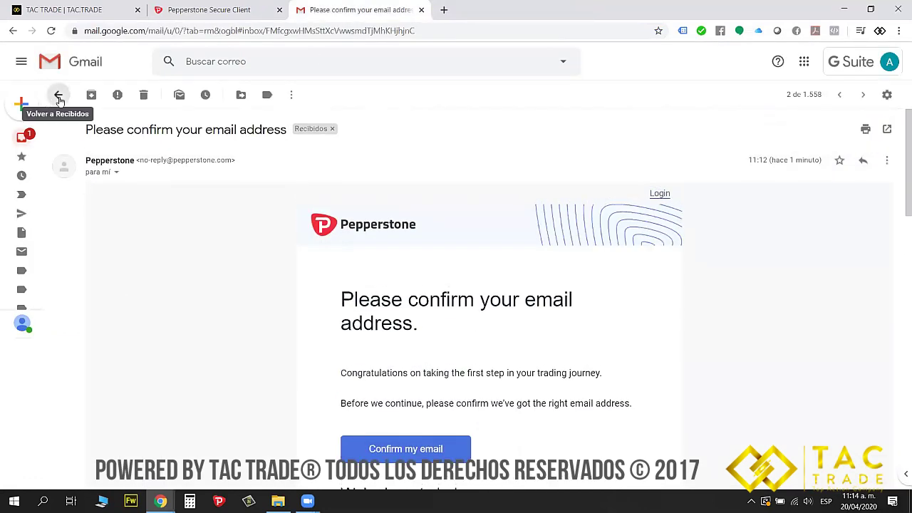
{"action": "left_click", "coordinate": [58, 96]}
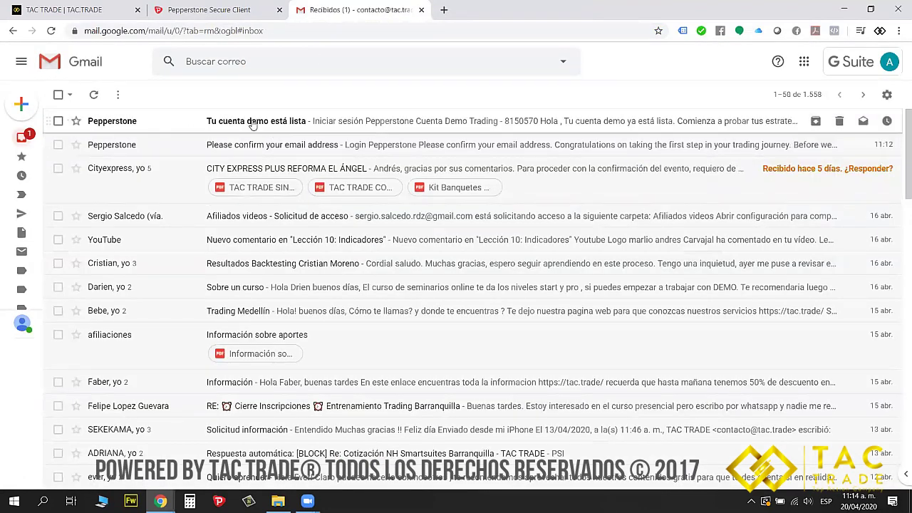
{"action": "left_click", "coordinate": [253, 125]}
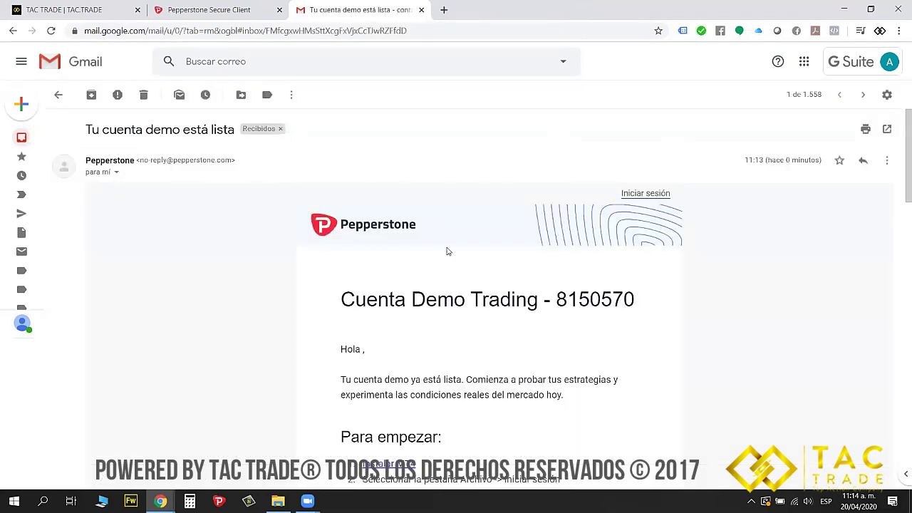
{"action": "scroll", "coordinate": [449, 245], "scroll_direction": "down", "scroll_amount": 3}
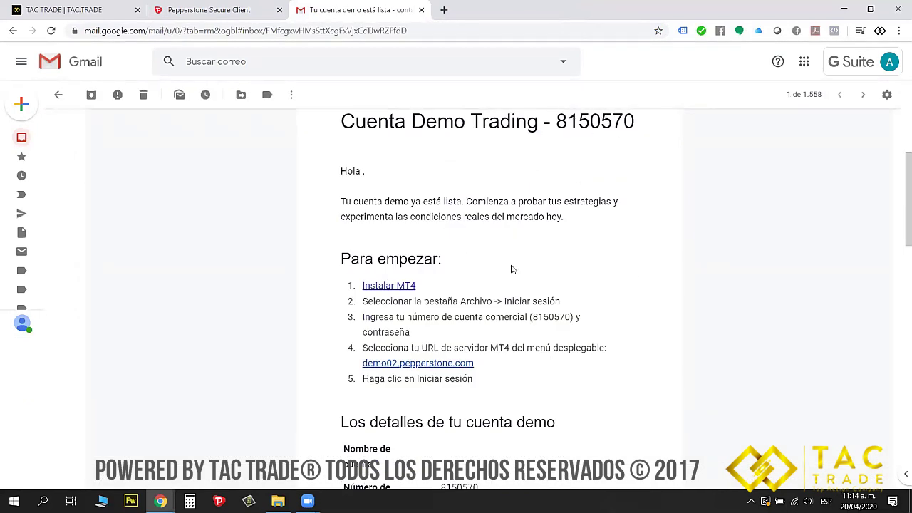
{"action": "scroll", "coordinate": [443, 313], "scroll_direction": "down", "scroll_amount": 1}
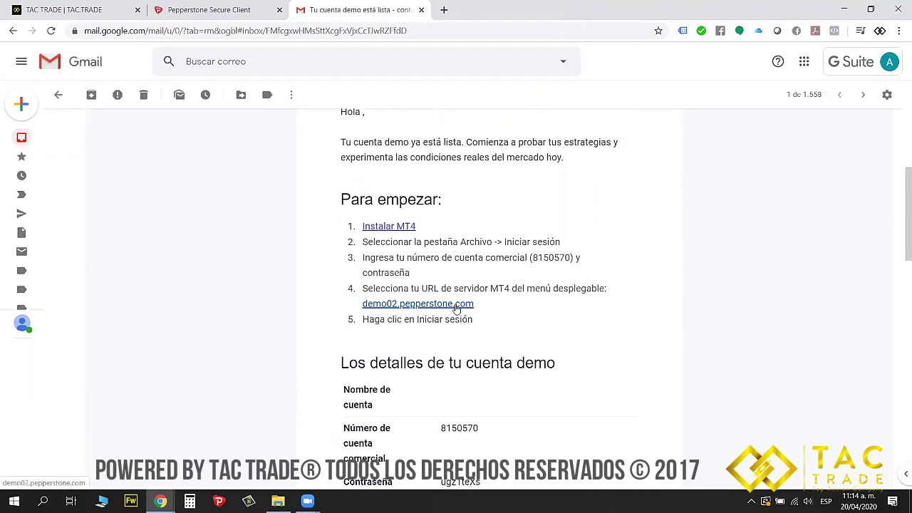
{"action": "scroll", "coordinate": [456, 307], "scroll_direction": "down", "scroll_amount": 2}
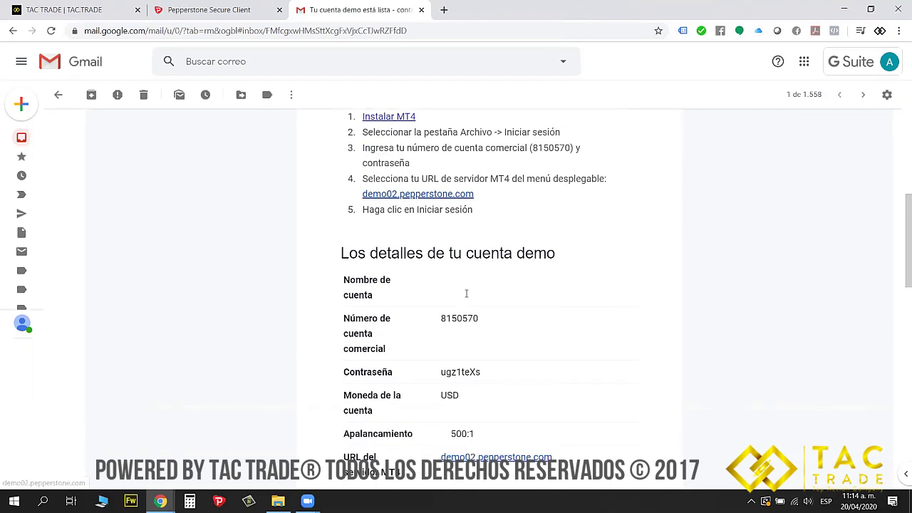
{"action": "double_click", "coordinate": [441, 309]}
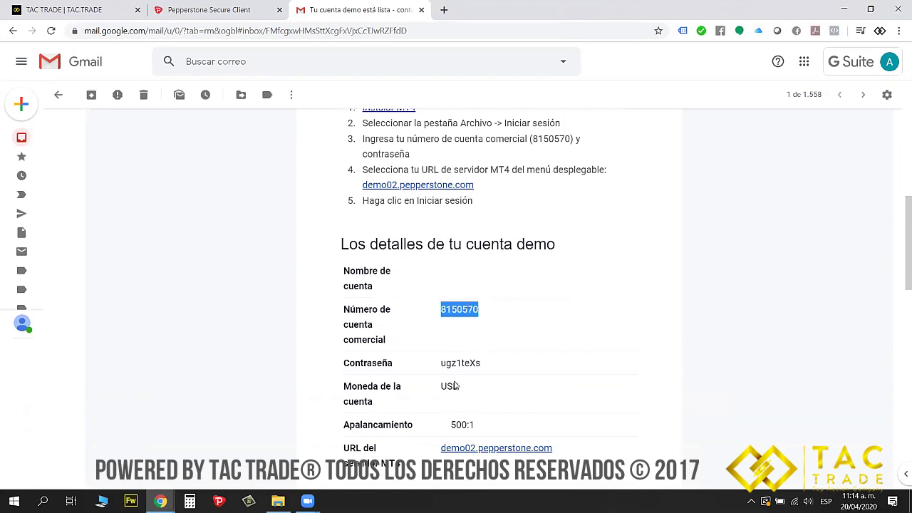
{"action": "left_click_drag", "start_coordinate": [439, 366], "coordinate": [484, 373]}
{"action": "left_click", "coordinate": [480, 360]}
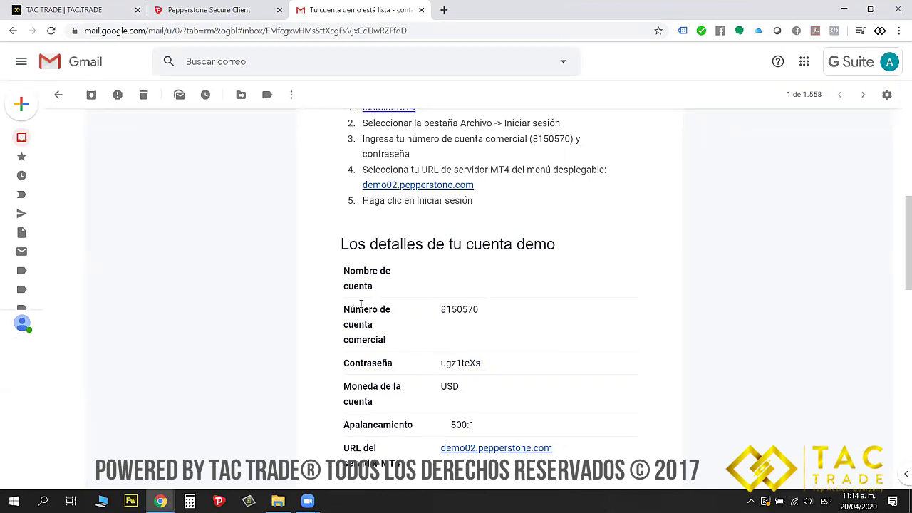
Back in Pepperstone, open, close, then reopen the Demo #1 account settings
{"action": "left_click", "coordinate": [212, 10]}
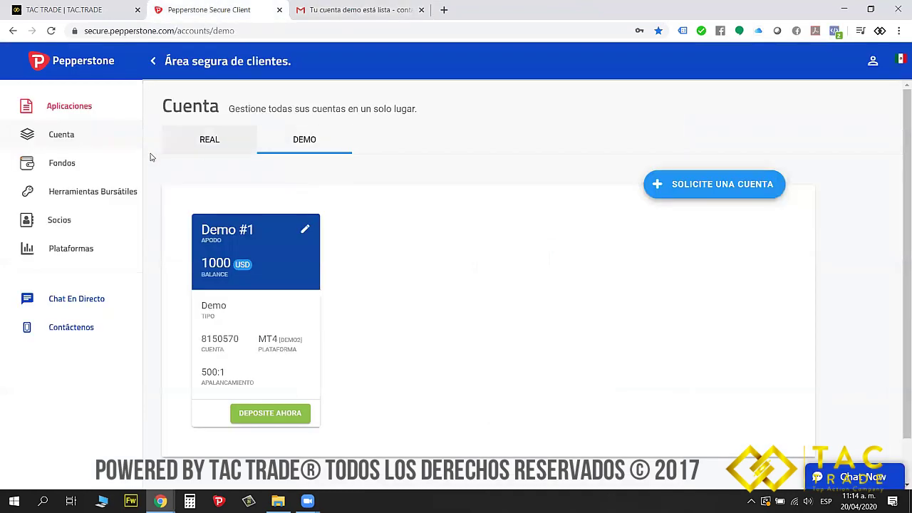
{"action": "left_click", "coordinate": [306, 231]}
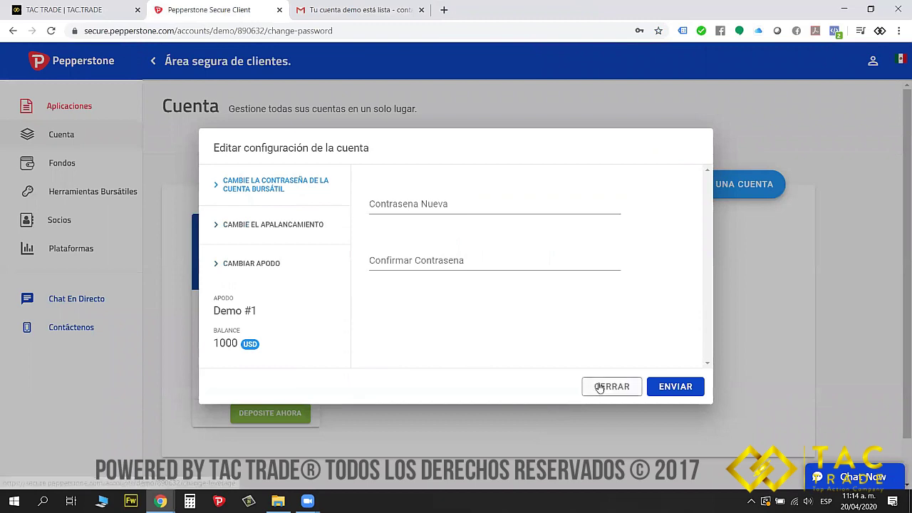
{"action": "left_click", "coordinate": [590, 388]}
{"action": "left_click", "coordinate": [305, 233]}
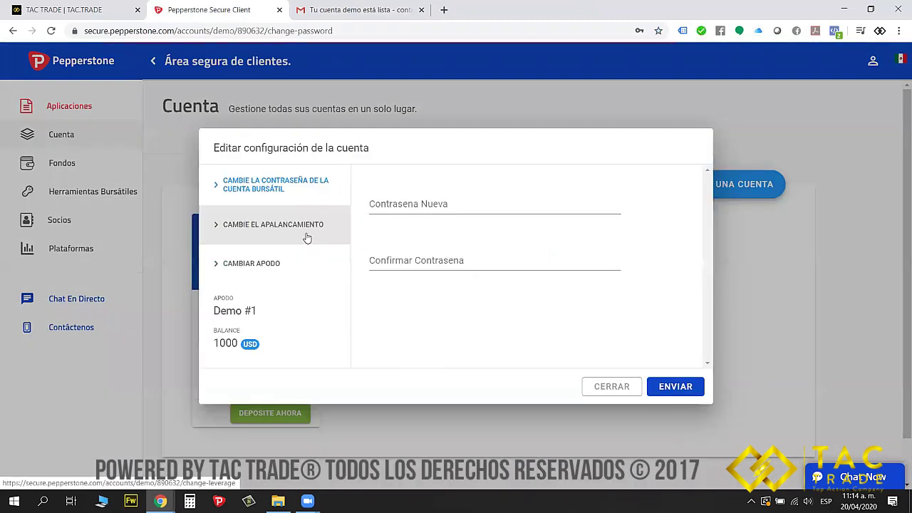
Try a new trading password, then close the settings unsaved and dismiss Chrome's password prompt
{"action": "left_click", "coordinate": [414, 205]}
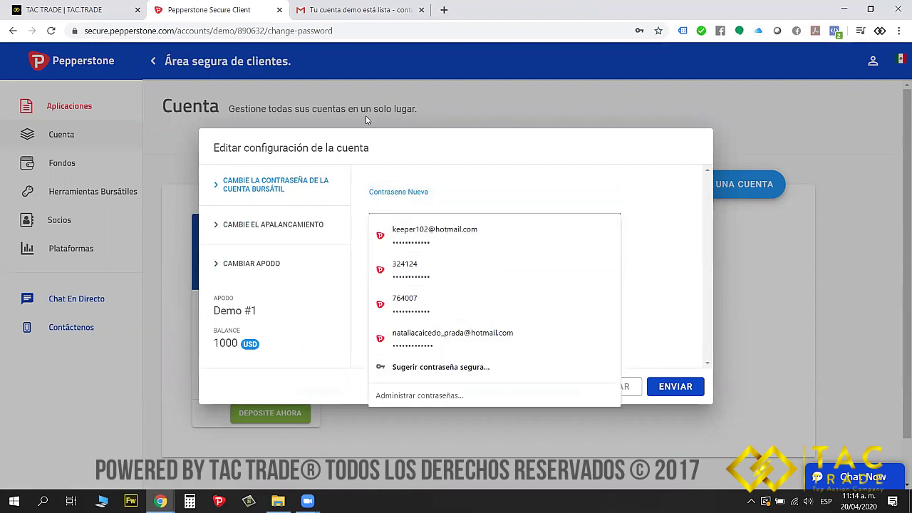
{"action": "type", "text": "••••••••"}
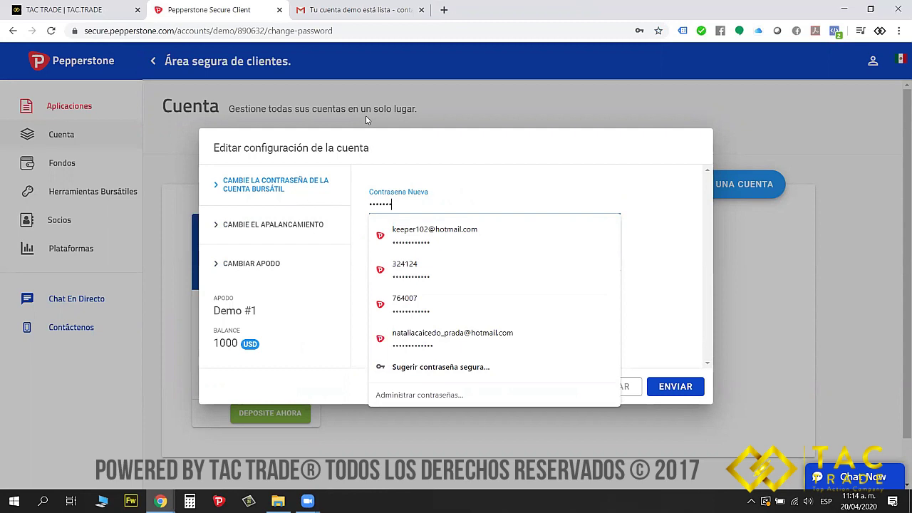
{"action": "left_click", "coordinate": [380, 153]}
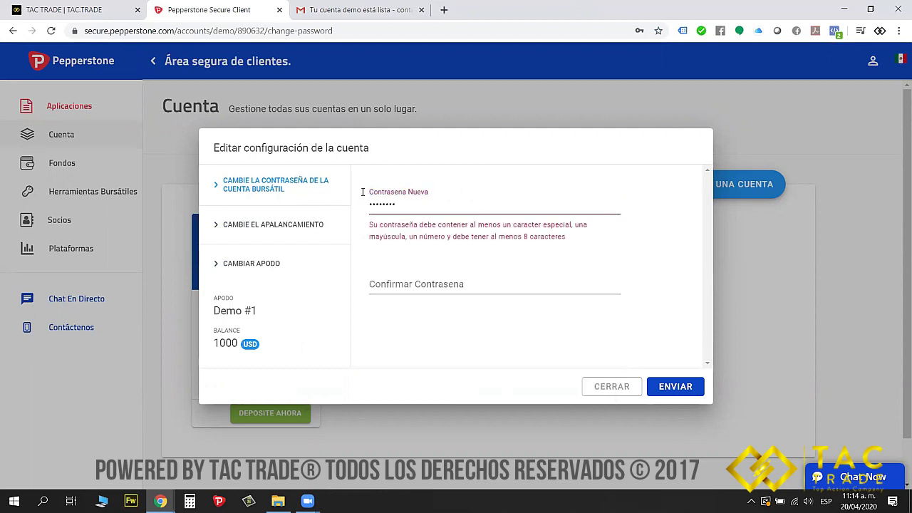
{"action": "double_click", "coordinate": [408, 208]}
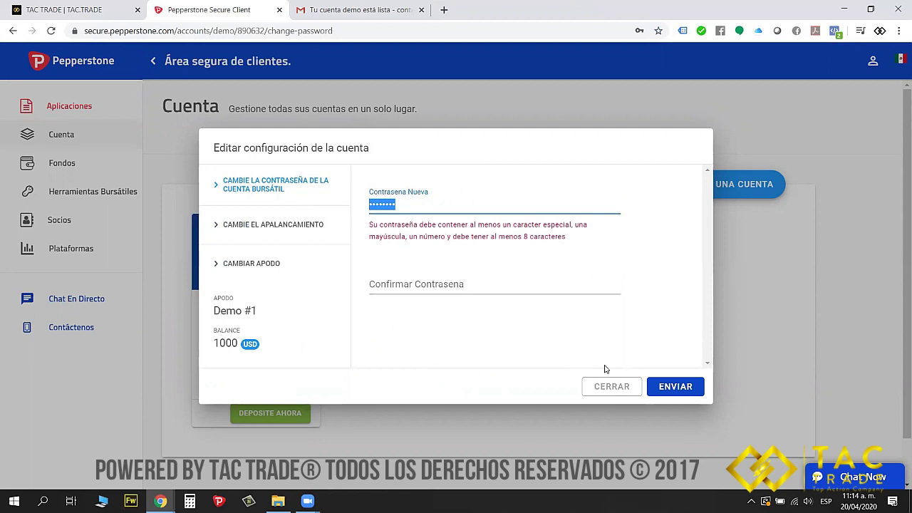
{"action": "left_click", "coordinate": [611, 386]}
{"action": "left_click", "coordinate": [659, 49]}
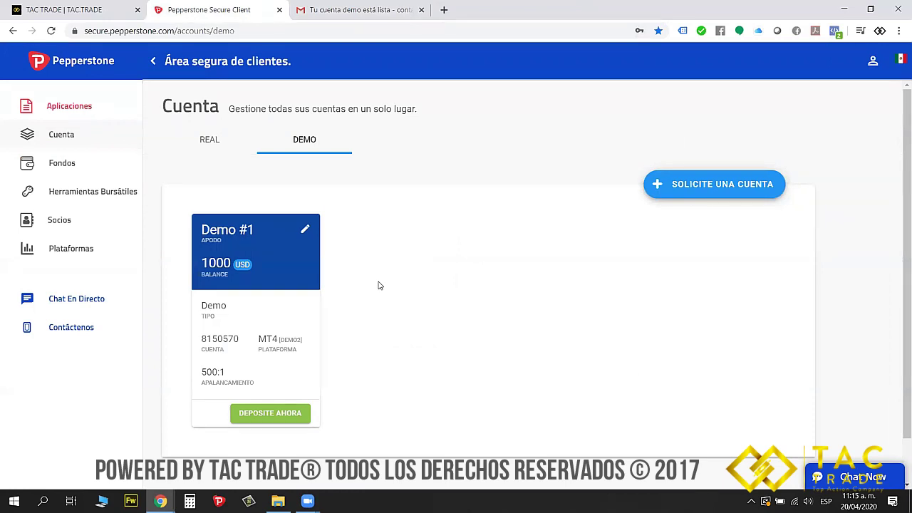
Check the demo account password in the Gmail email, then return to the Pepperstone tab
{"action": "left_click", "coordinate": [361, 10]}
{"action": "left_click_drag", "start_coordinate": [441, 309], "coordinate": [459, 310]}
{"action": "left_click_drag", "start_coordinate": [456, 362], "coordinate": [473, 362]}
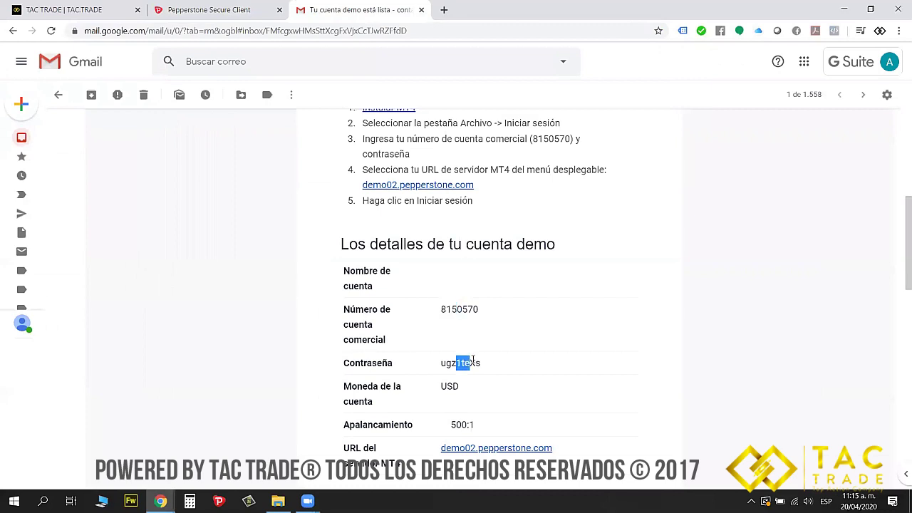
{"action": "left_click", "coordinate": [171, 9]}
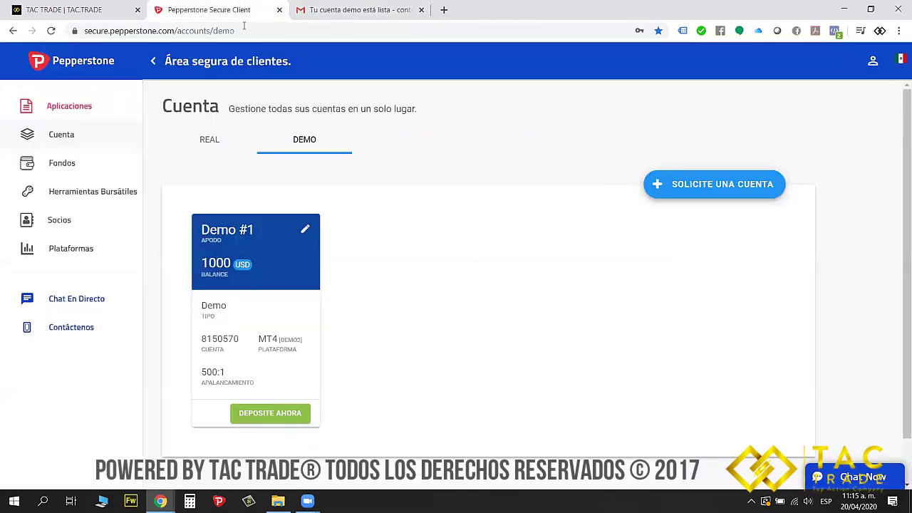
Show Plataformas' MetaTrader 4 downloads, including WebTrader and MT4 Multiterminal, then switch to TAC Trade
{"action": "left_click", "coordinate": [56, 249]}
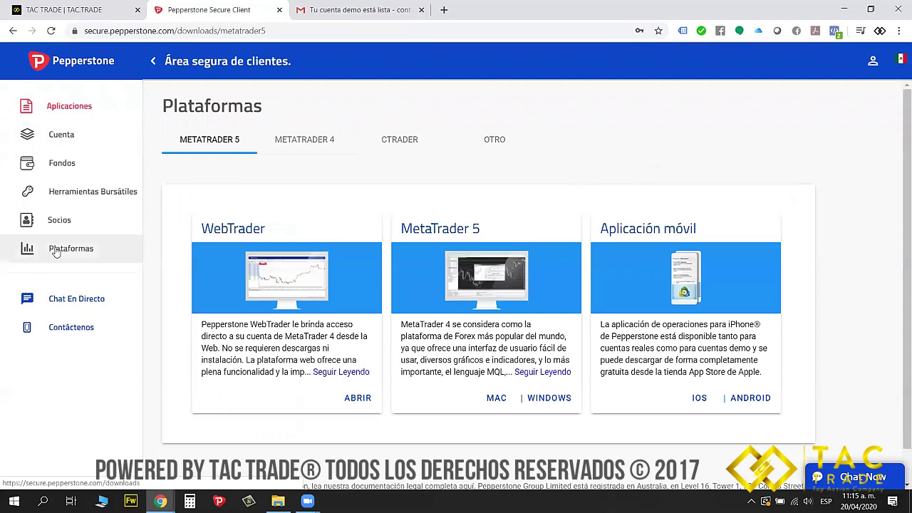
{"action": "left_click", "coordinate": [310, 148]}
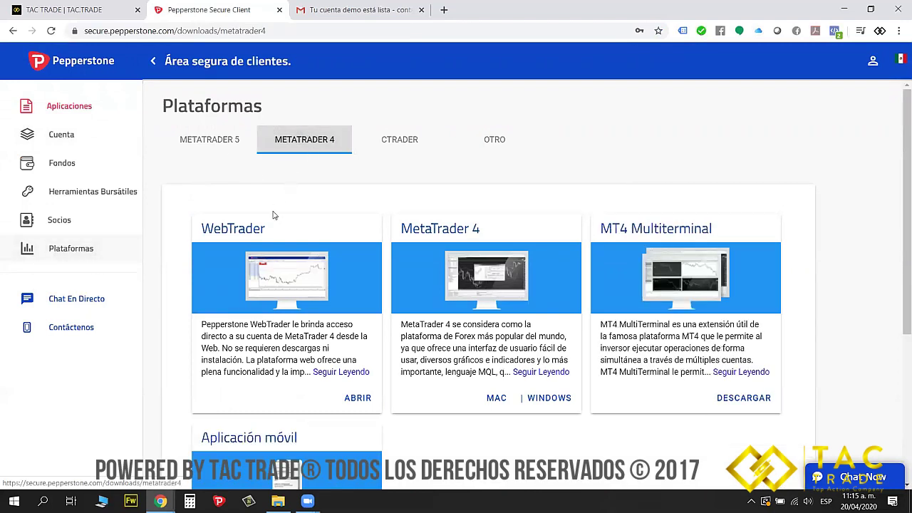
{"action": "scroll", "coordinate": [487, 228], "scroll_direction": "down", "scroll_amount": 1}
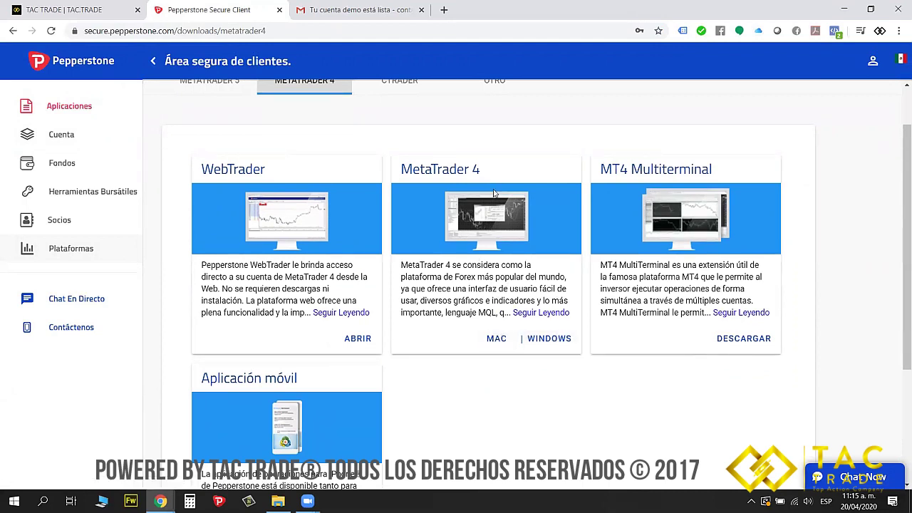
{"action": "left_click", "coordinate": [76, 9]}
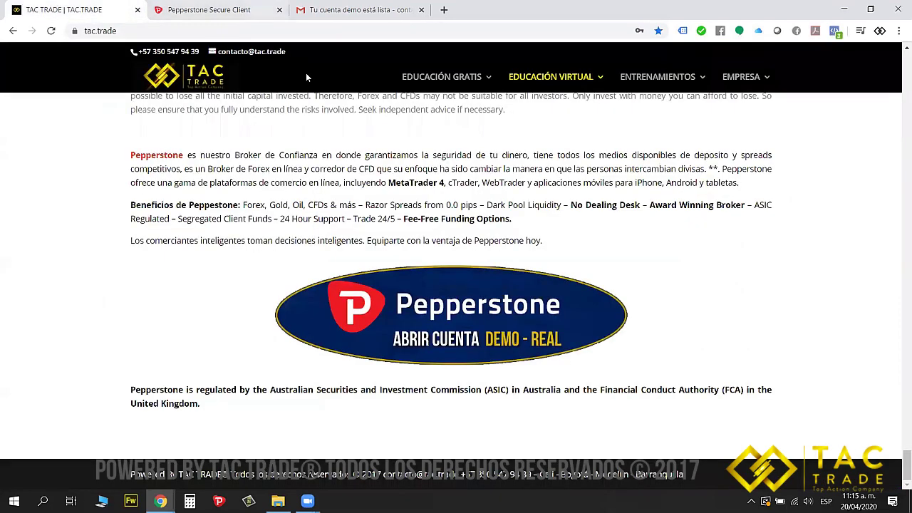
Open TAC Trade's Easy Trading tutorials page under Educación Gratis
{"action": "mouse_move", "coordinate": [435, 77]}
{"action": "left_click", "coordinate": [449, 120]}
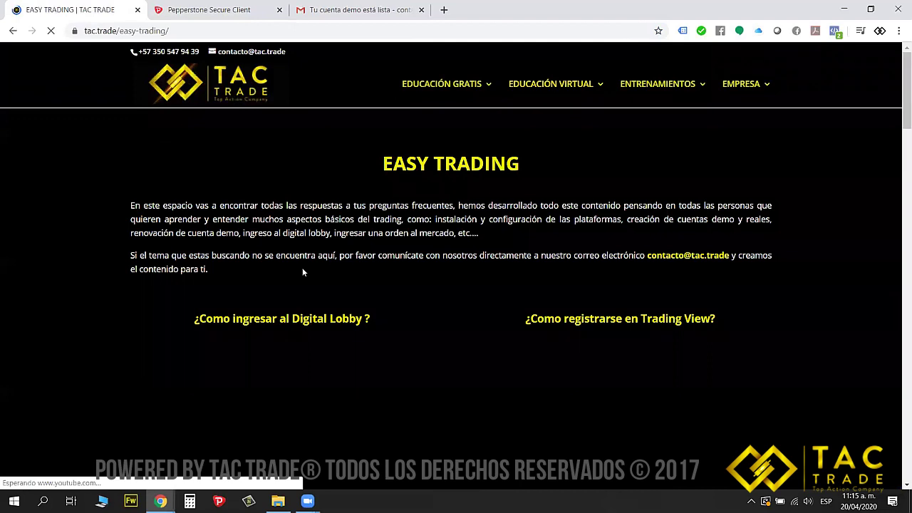
{"action": "scroll", "coordinate": [246, 277], "scroll_direction": "down", "scroll_amount": 2}
{"action": "scroll", "coordinate": [246, 278], "scroll_direction": "down", "scroll_amount": 3}
{"action": "scroll", "coordinate": [625, 249], "scroll_direction": "down", "scroll_amount": 3}
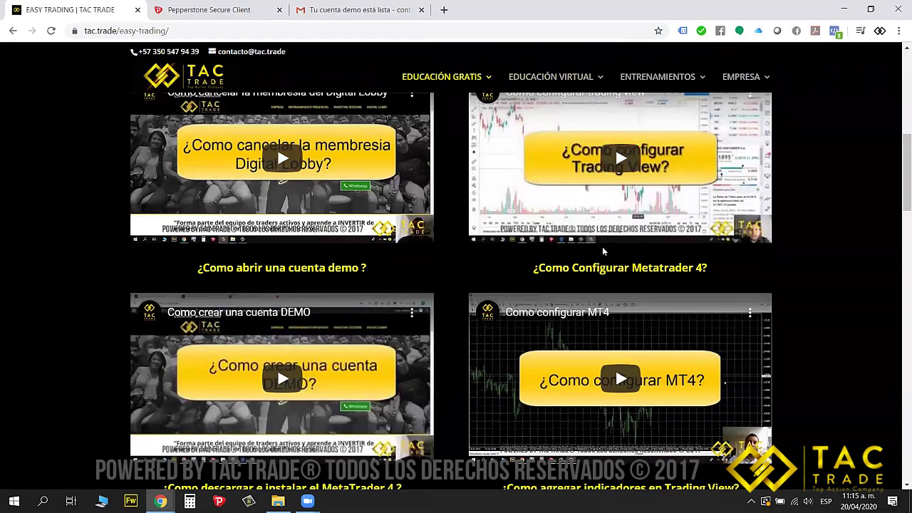
Browse the demo-account and MetaTrader 4 setup videos, then return to Pepperstone
{"action": "scroll", "coordinate": [627, 353], "scroll_direction": "up", "scroll_amount": 1}
{"action": "scroll", "coordinate": [627, 353], "scroll_direction": "up", "scroll_amount": 1}
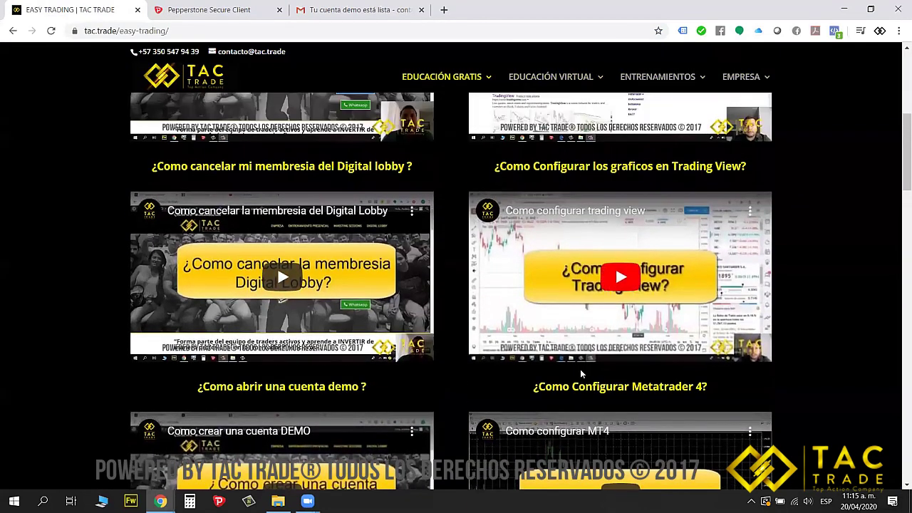
{"action": "scroll", "coordinate": [659, 372], "scroll_direction": "down", "scroll_amount": 2}
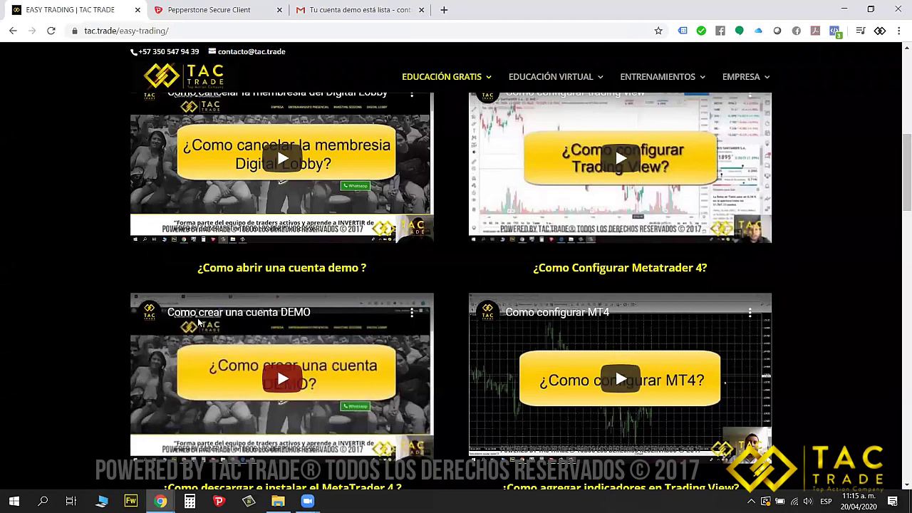
{"action": "scroll", "coordinate": [297, 275], "scroll_direction": "down", "scroll_amount": 1}
{"action": "scroll", "coordinate": [297, 276], "scroll_direction": "down", "scroll_amount": 2}
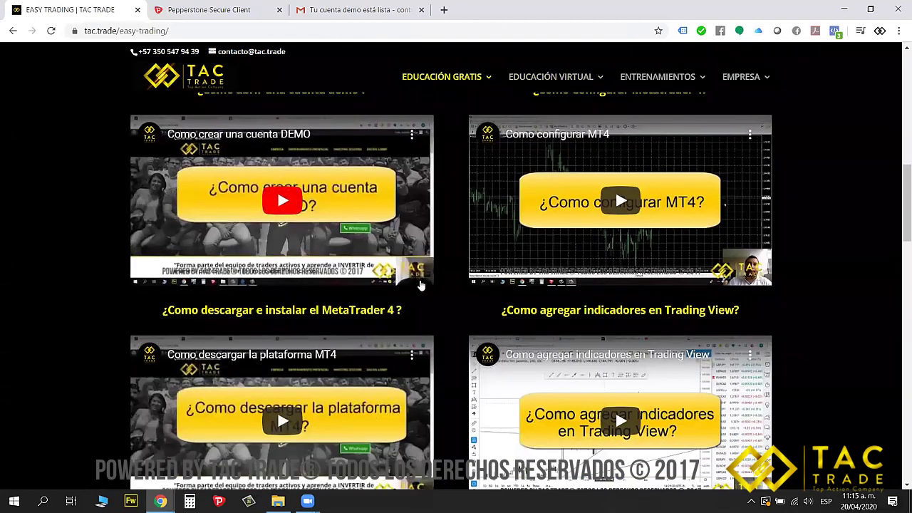
{"action": "scroll", "coordinate": [461, 310], "scroll_direction": "up", "scroll_amount": 2}
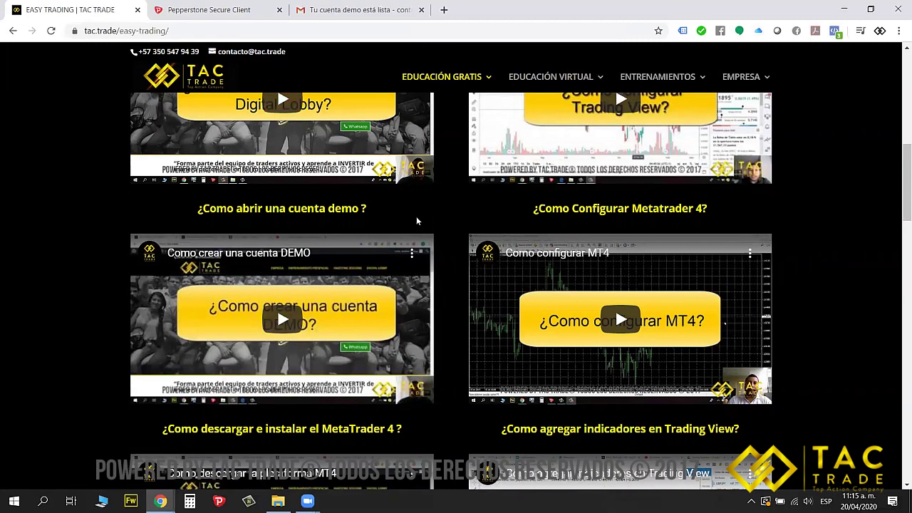
{"action": "scroll", "coordinate": [461, 304], "scroll_direction": "down", "scroll_amount": 1}
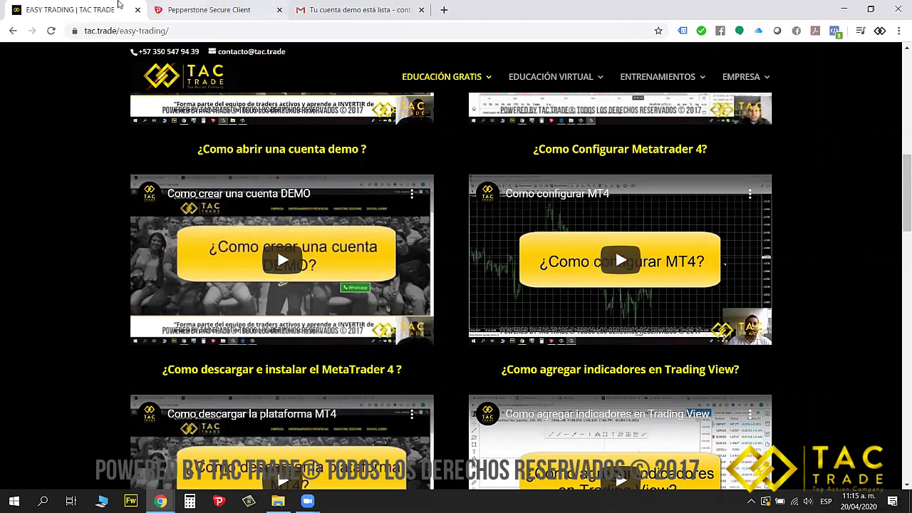
{"action": "left_click", "coordinate": [207, 10]}
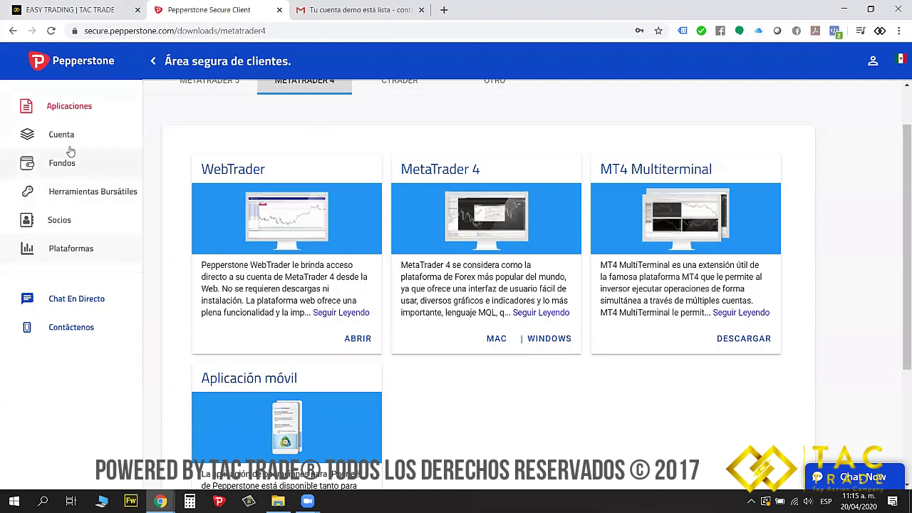
On the Cuenta page, view the Demo accounts, then the empty Real accounts tab
{"action": "left_click", "coordinate": [61, 140]}
{"action": "left_click", "coordinate": [304, 140]}
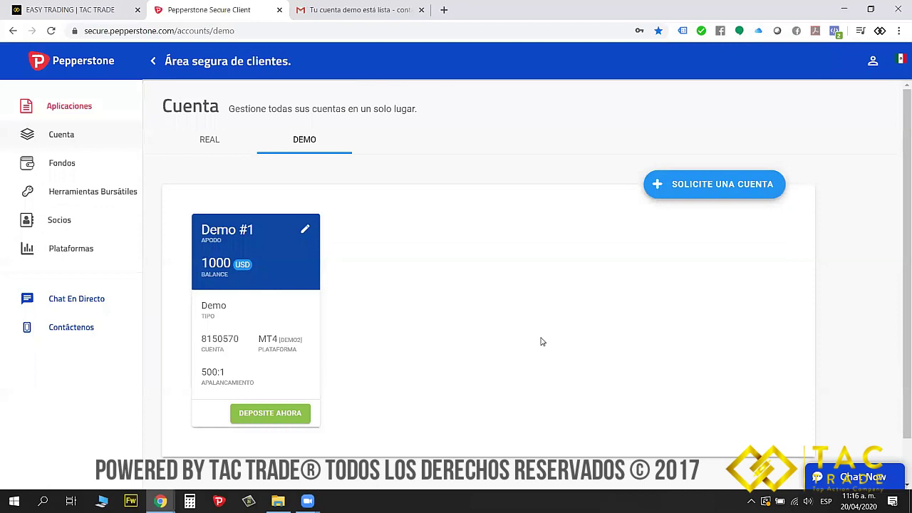
{"action": "left_click", "coordinate": [193, 141]}
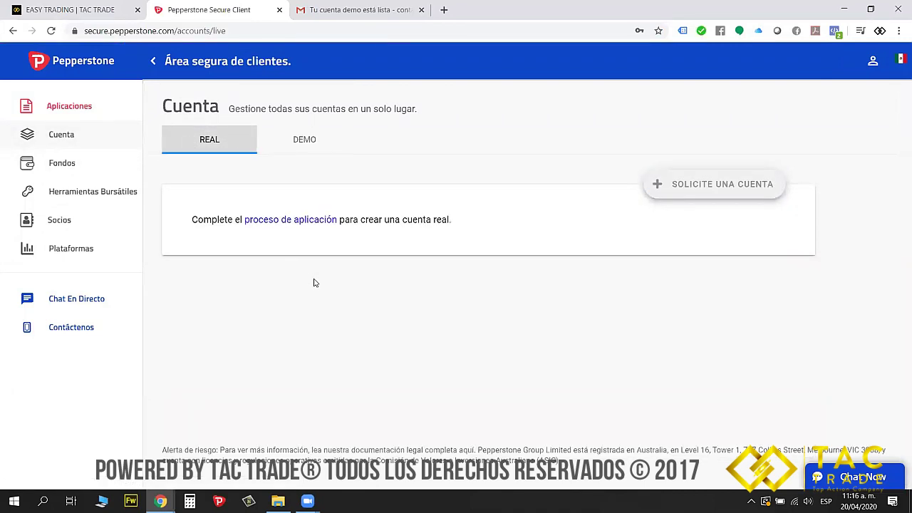